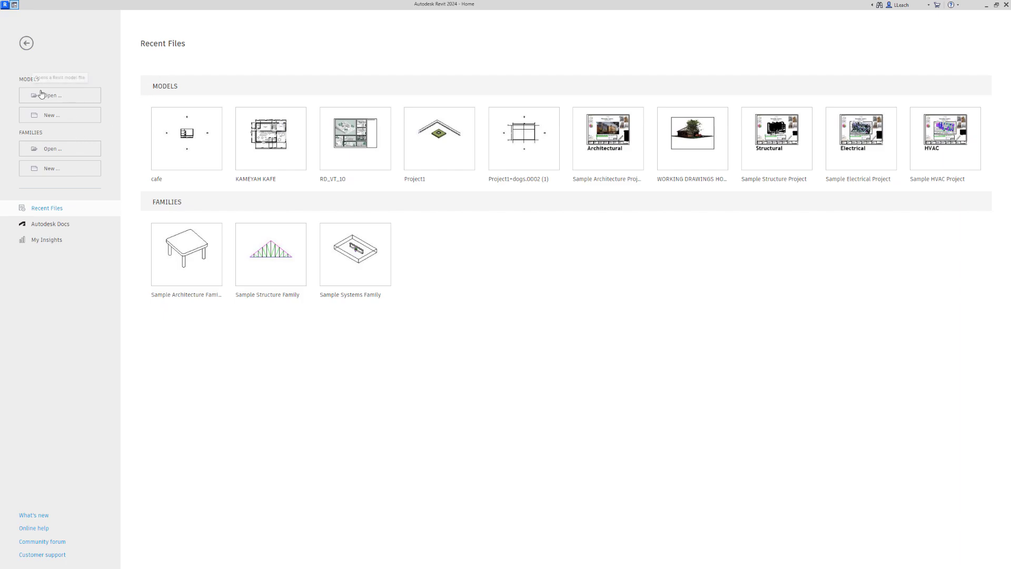
# - Create a new project based on the Commercial-Default template from the English-Imperial template folder
pyautogui.click(53, 120)
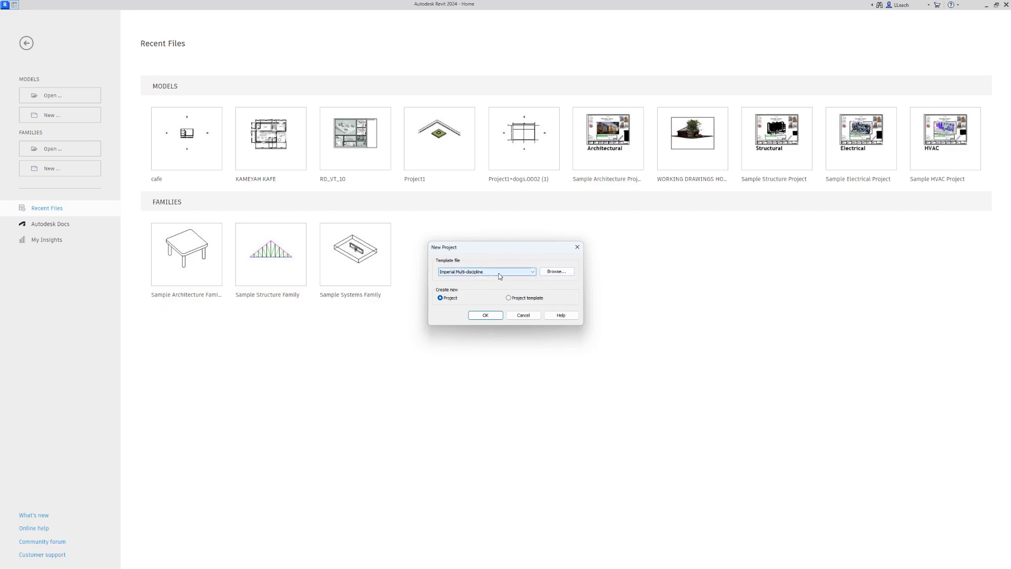
pyautogui.click(557, 272)
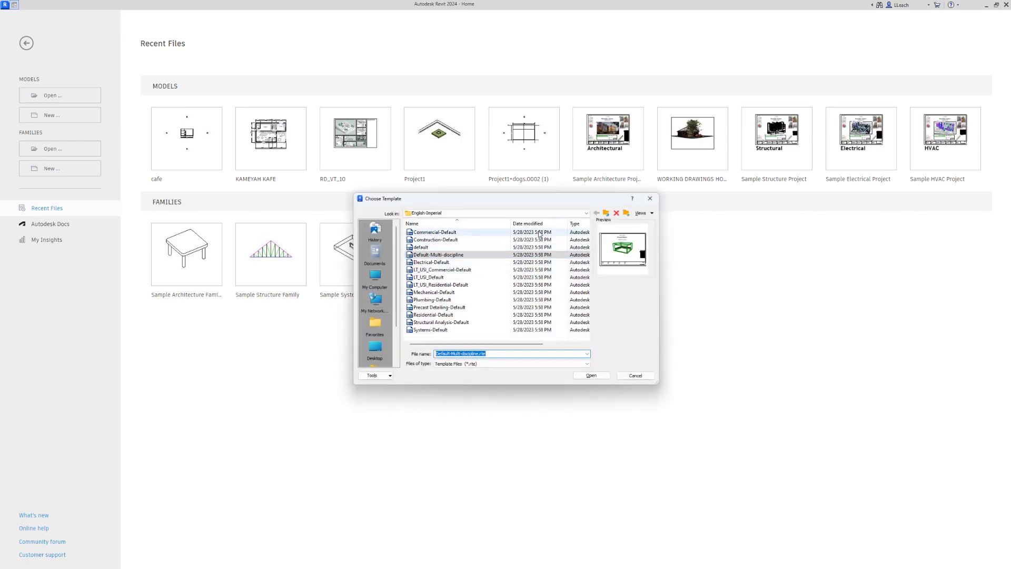
pyautogui.click(435, 233)
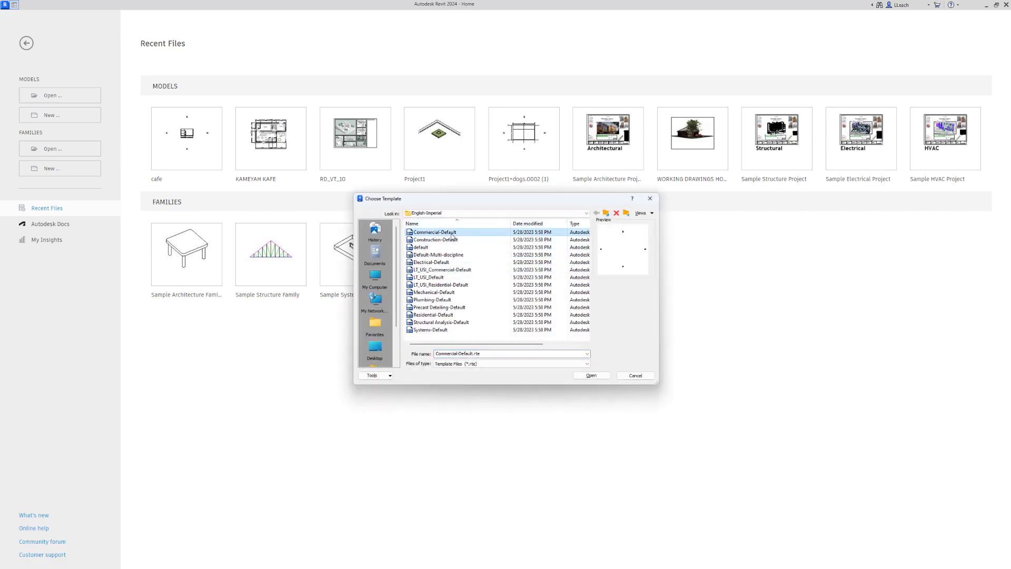
pyautogui.click(591, 376)
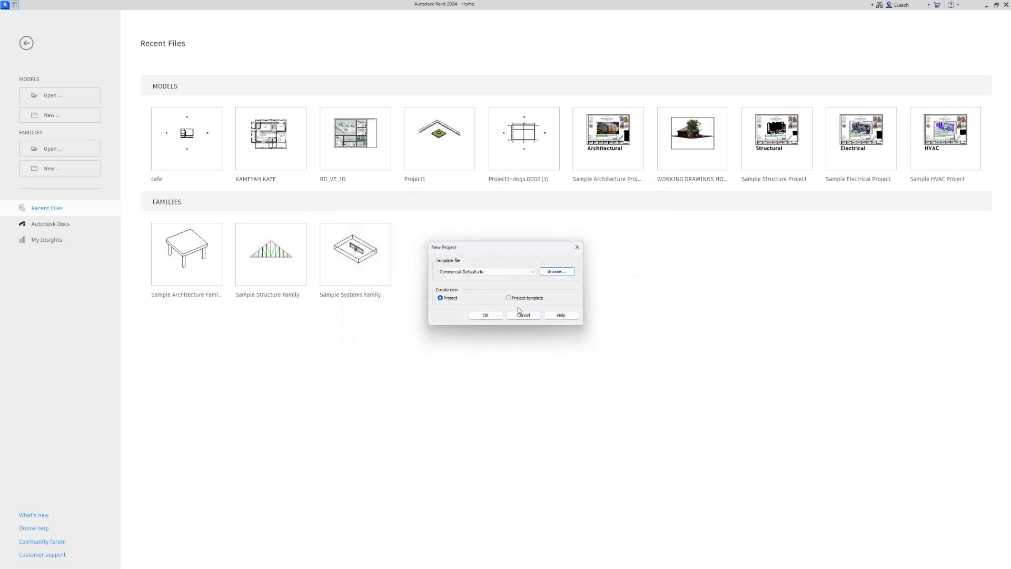
pyautogui.click(485, 315)
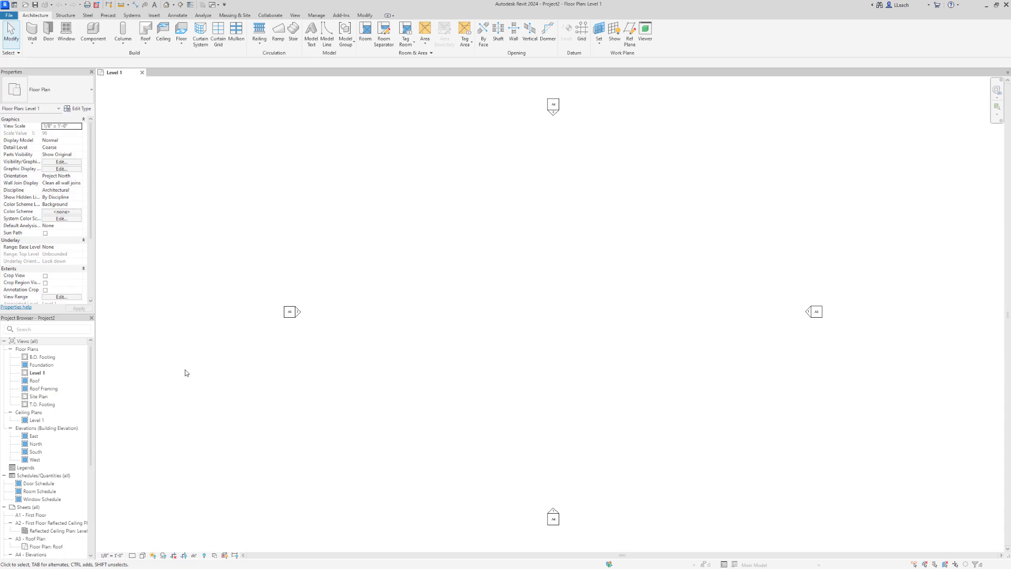
# - In the South elevation, rename the Roof level to "Clg." without renaming its corresponding views
pyautogui.doubleClick(37, 452)
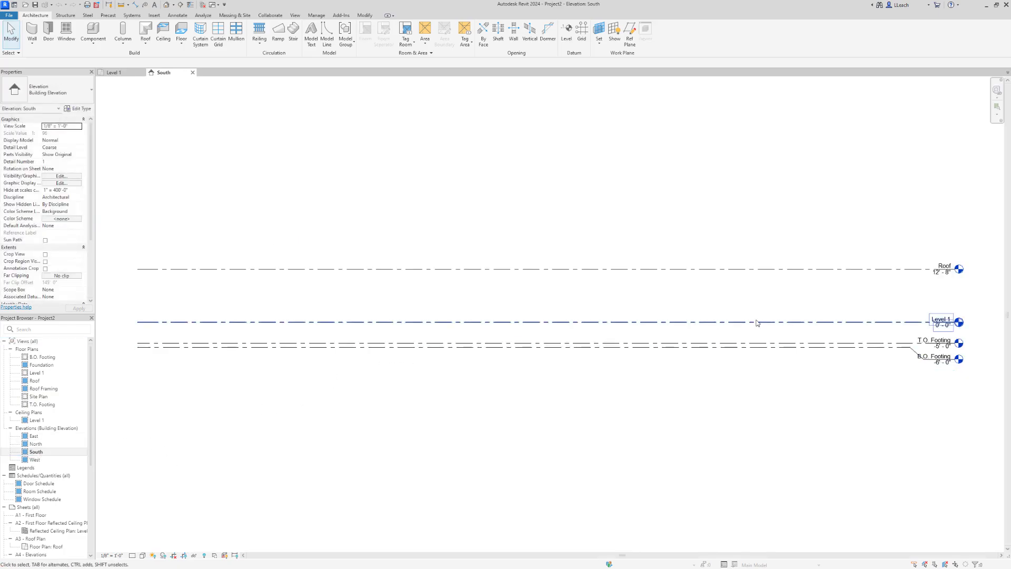
pyautogui.scroll(5, 789, 269)
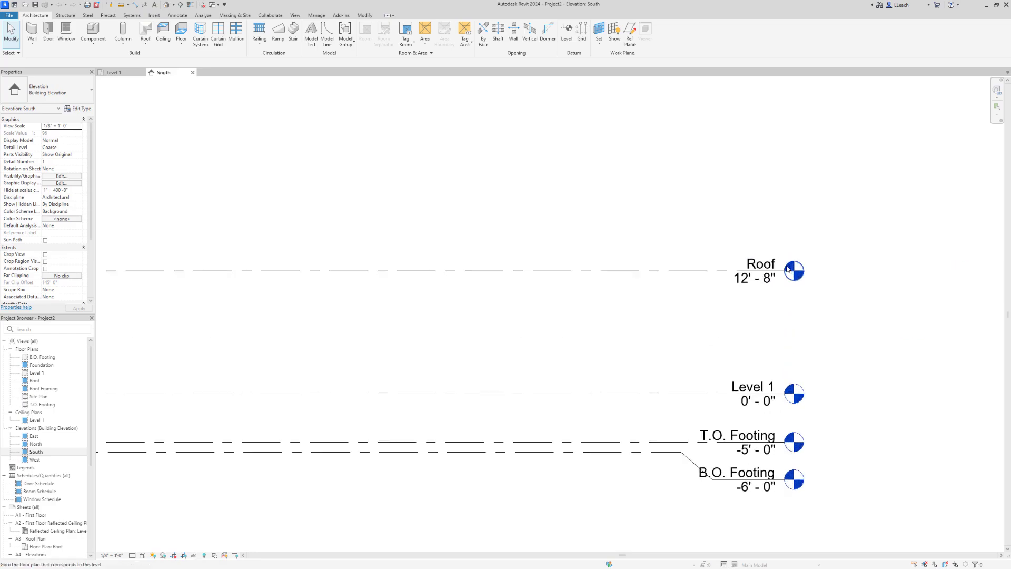
pyautogui.scroll(3, 789, 269)
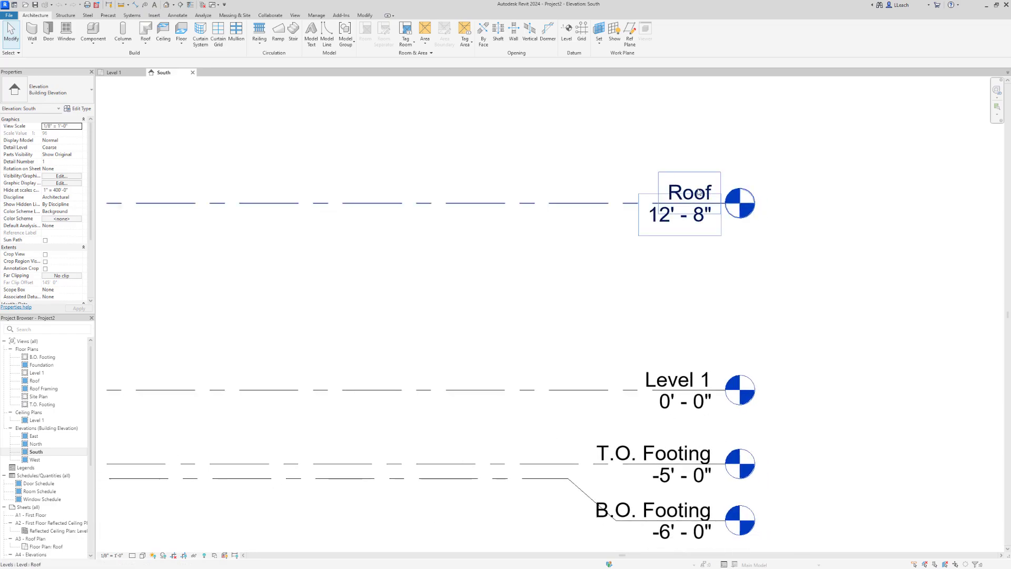
pyautogui.click(699, 193)
pyautogui.click(701, 195)
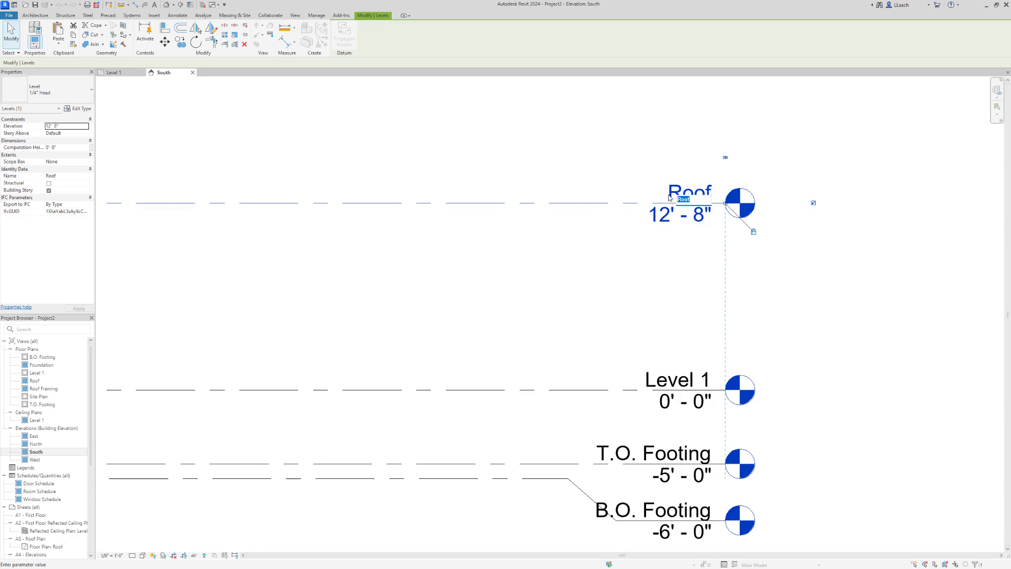
pyautogui.write('Cl')
pyautogui.write('g.')
pyautogui.press('Return')
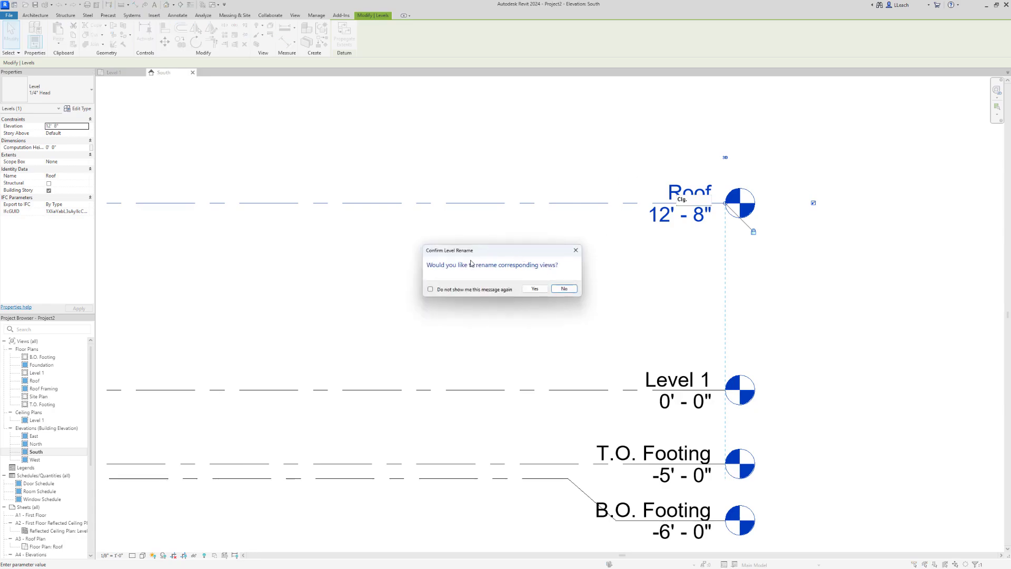
pyautogui.click(565, 290)
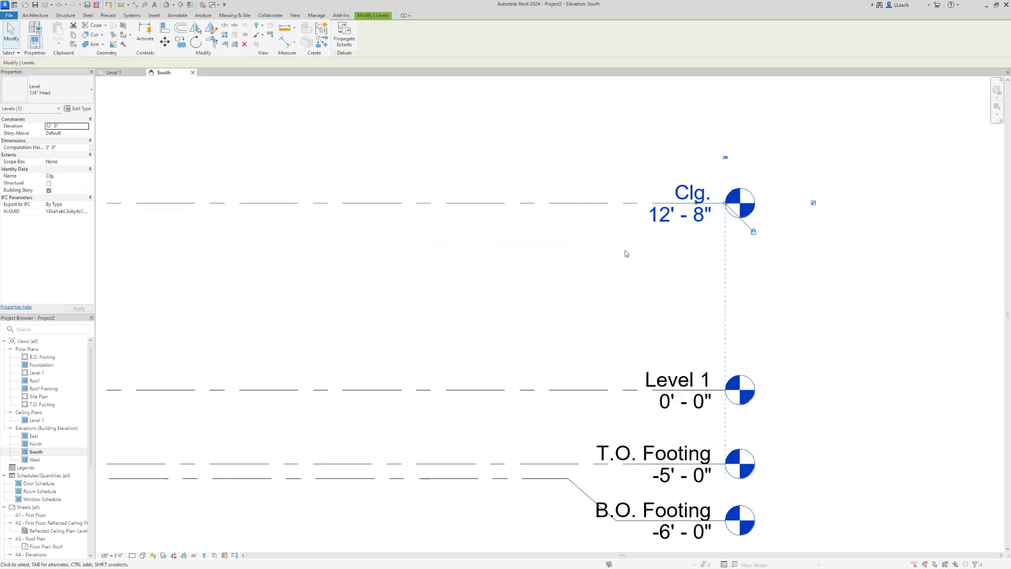
# - Set the elevation of the Clg. level to 12 feet
pyautogui.click(664, 223)
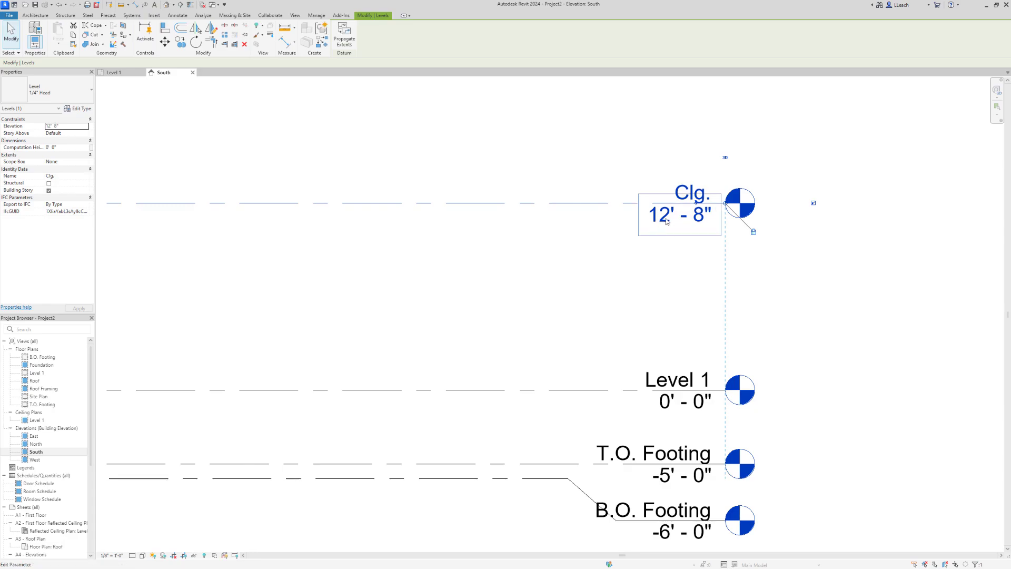
pyautogui.press('BackSpace')
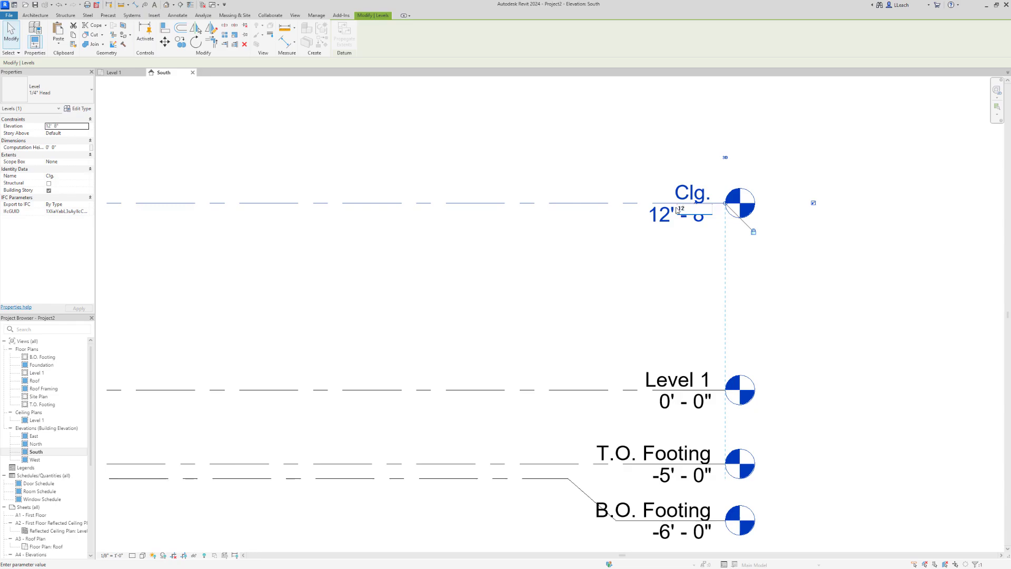
pyautogui.write('12')
pyautogui.press('Return')
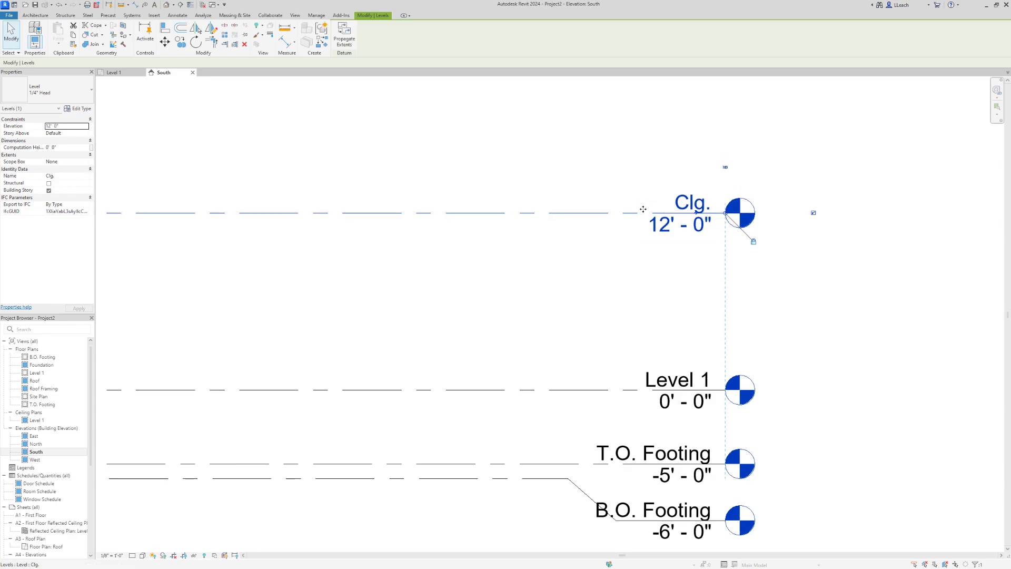
pyautogui.click(662, 263)
# - In the Level 1 floor plan, start an architectural wall using the Exterior - Brick on Mtl. Stud type
pyautogui.moveTo(693, 357); pyautogui.dragTo(793, 291, button='middle')
pyautogui.scroll(1, 676, 337)
pyautogui.scroll(-1, 643, 276)
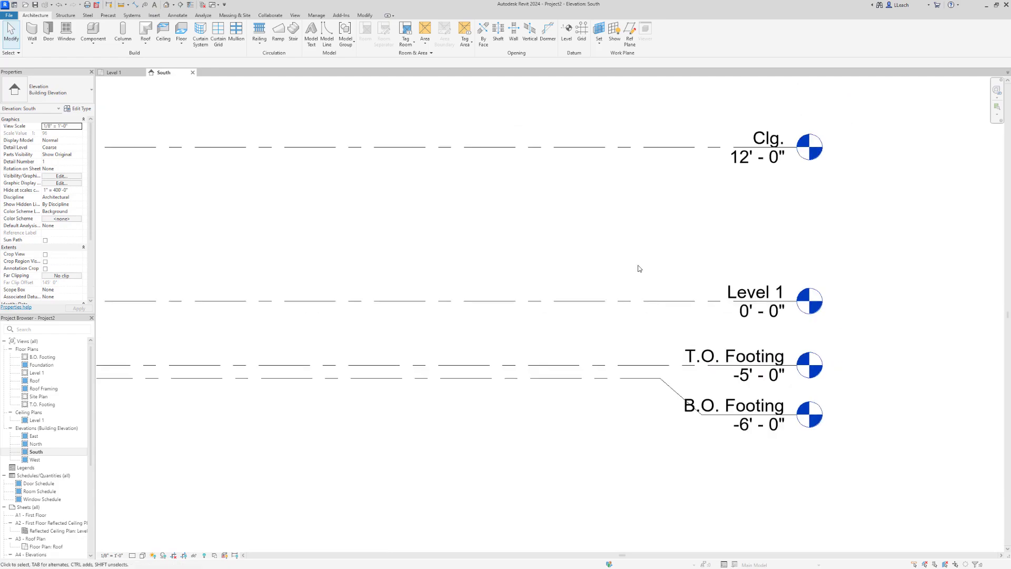
pyautogui.scroll(-1, 652, 270)
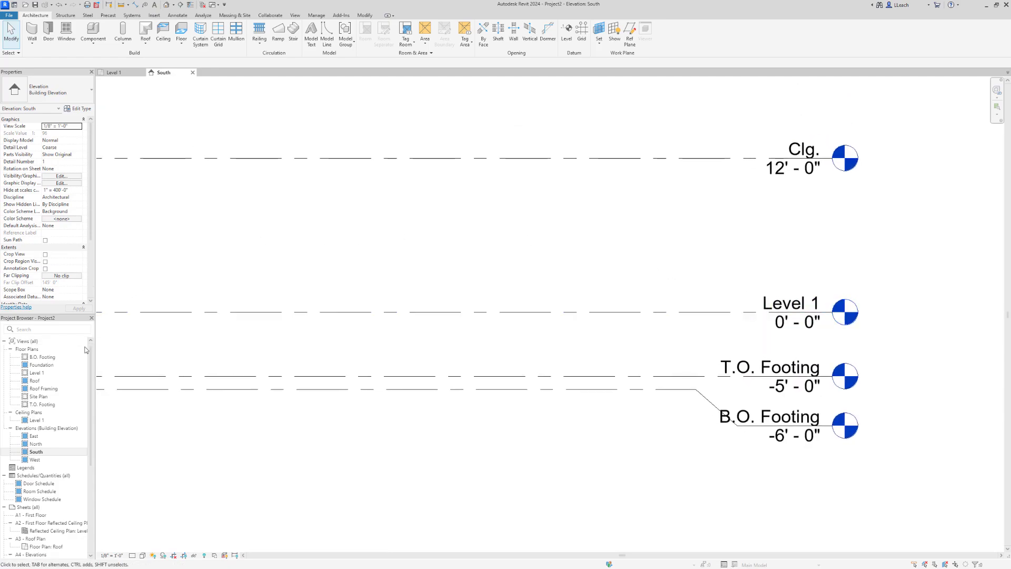
pyautogui.doubleClick(37, 373)
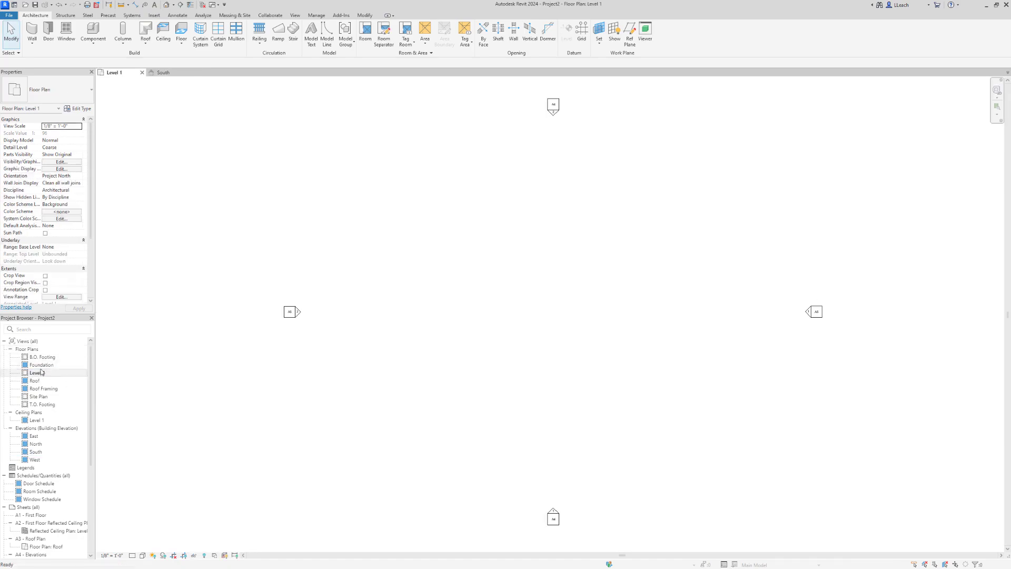
pyautogui.moveTo(451, 283); pyautogui.dragTo(437, 287, button='middle')
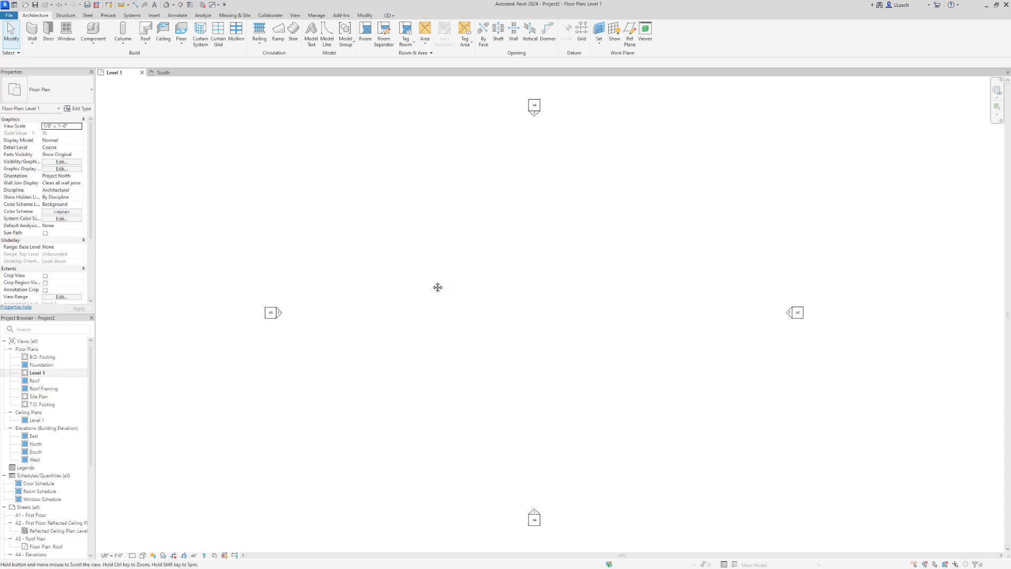
pyautogui.click(33, 41)
pyautogui.click(57, 59)
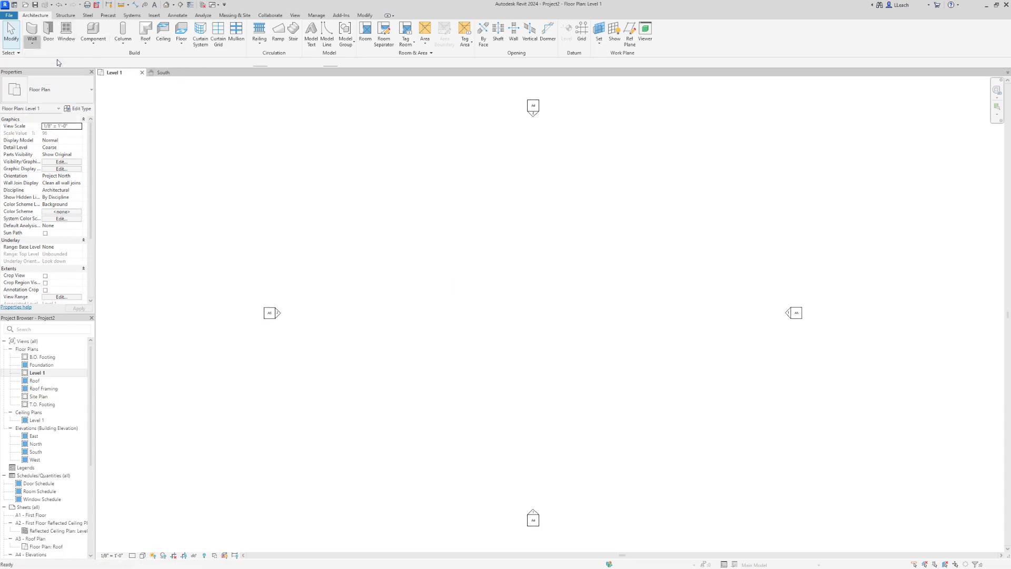
pyautogui.click(63, 89)
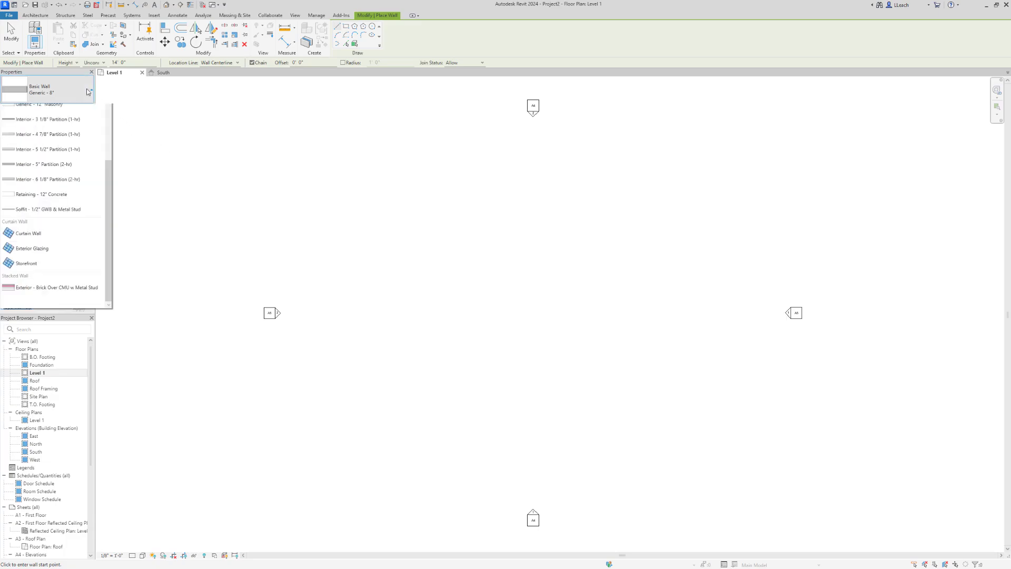
pyautogui.moveTo(111, 239); pyautogui.dragTo(113, 119)
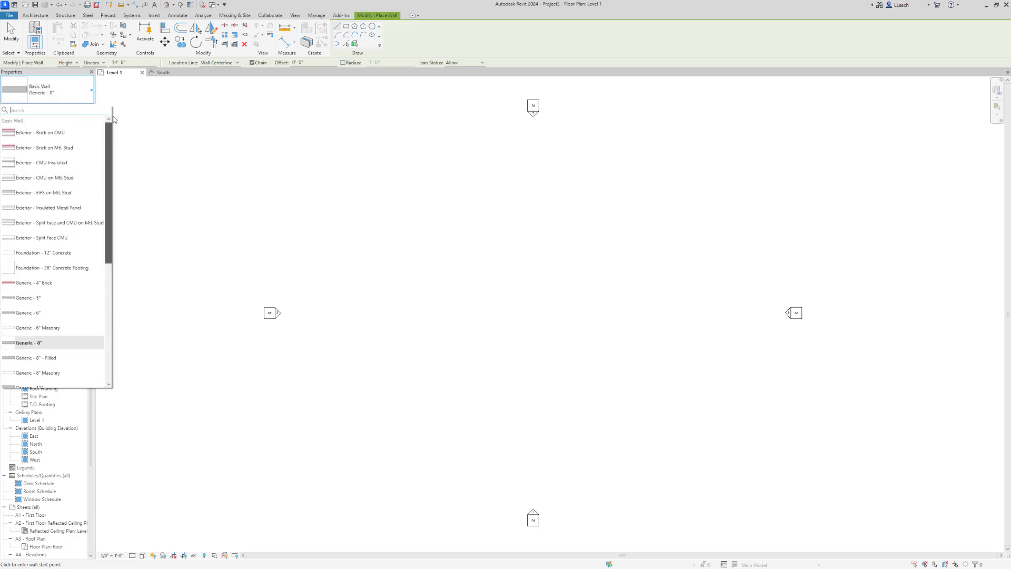
pyautogui.click(65, 148)
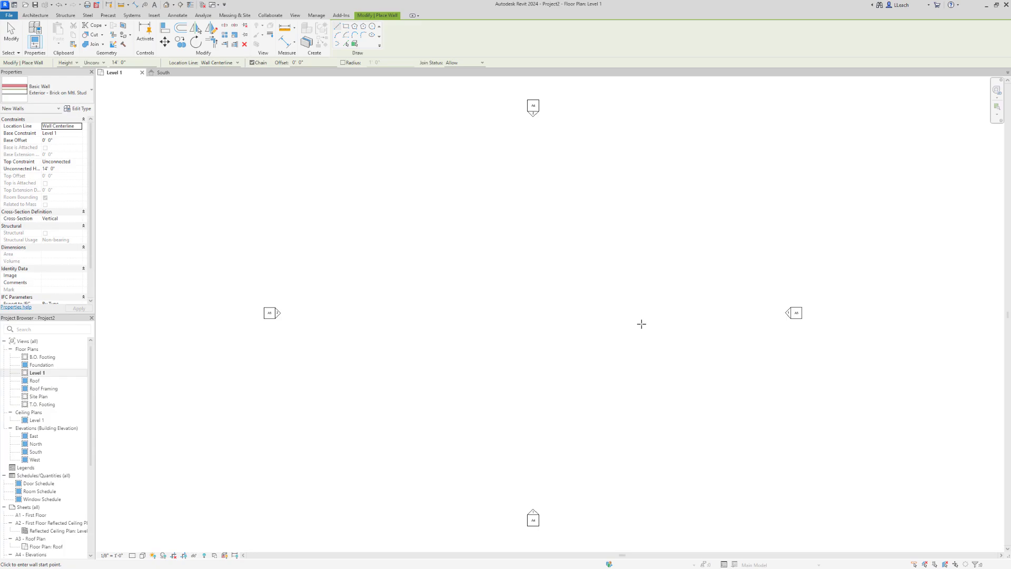
# - Draw one horizontal wall about 77' - 6" long between the elevation markers, running from east to west, and end the Wall command
pyautogui.click(639, 321)
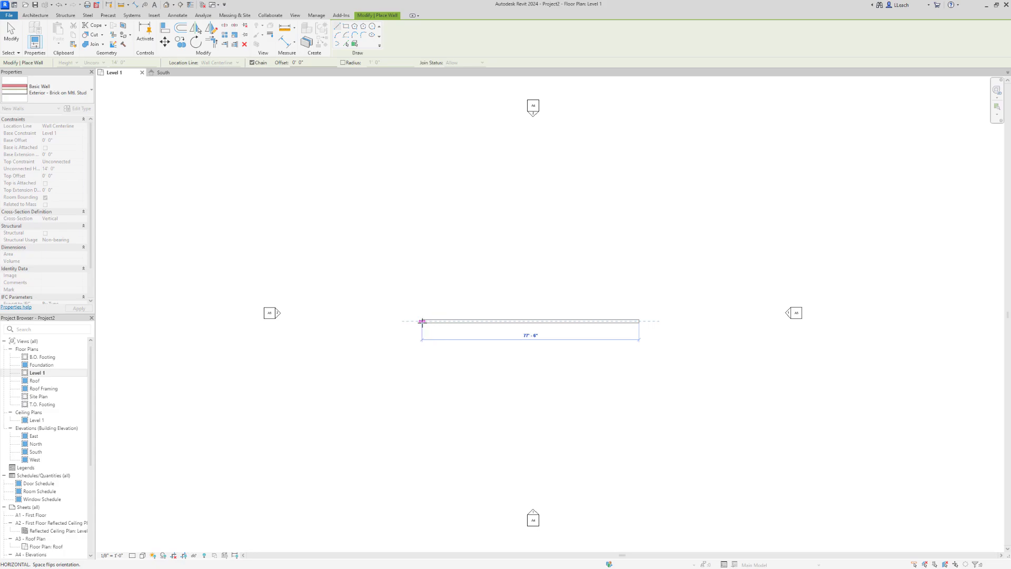
pyautogui.click(422, 321)
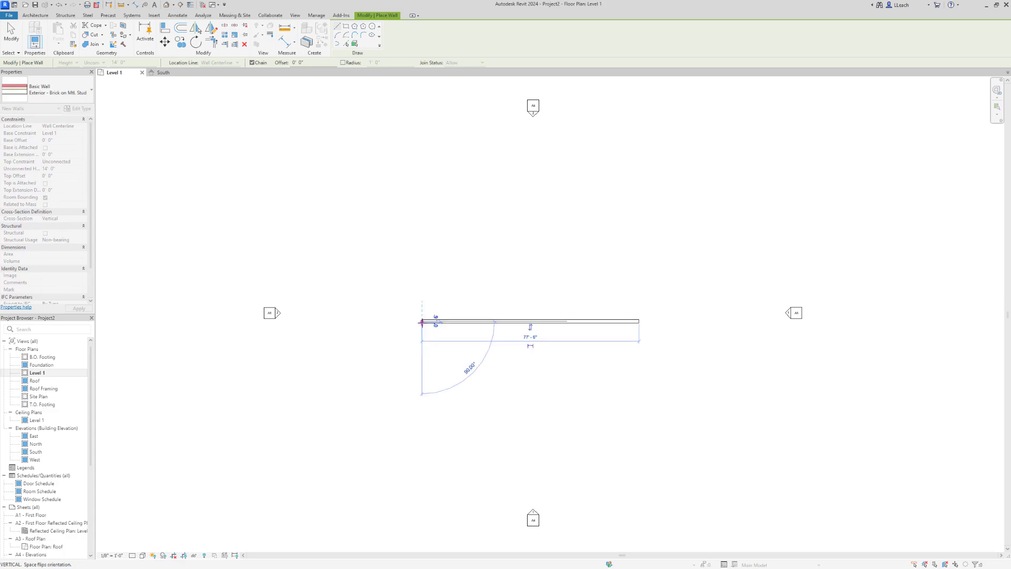
pyautogui.rightClick(421, 290)
pyautogui.click(444, 295)
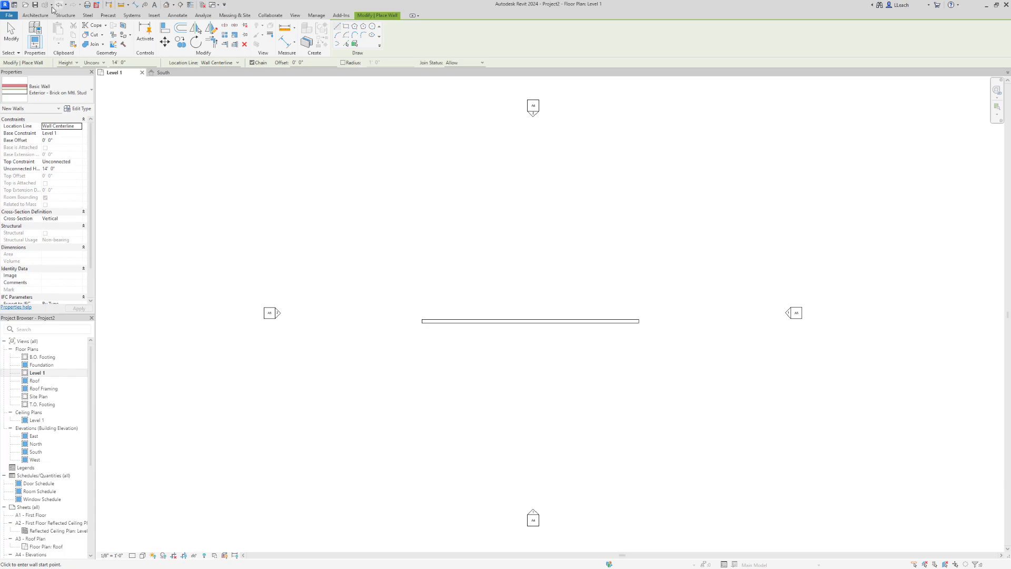
pyautogui.click(521, 320)
pyautogui.press('Escape')
pyautogui.press('Escape')
# - Flip the orientation of the horizontal wall and flip it back so its exterior side faces south
pyautogui.click(545, 320)
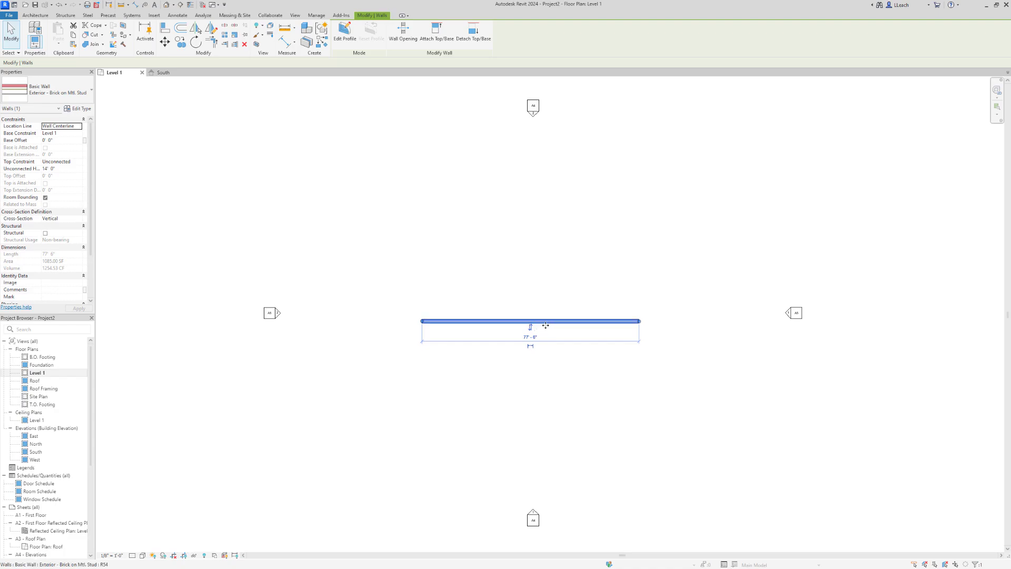
pyautogui.click(412, 323)
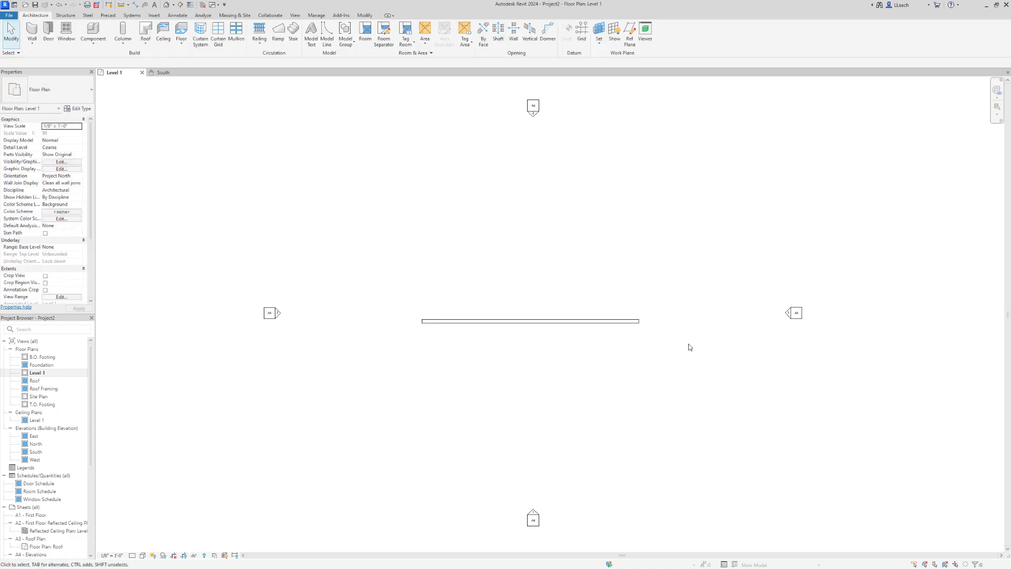
pyautogui.click(555, 322)
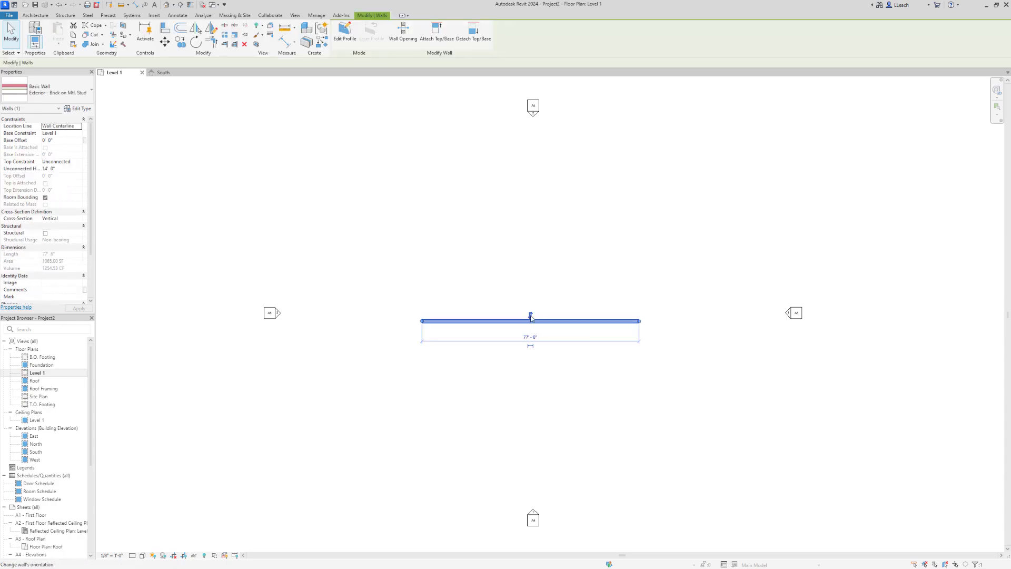
pyautogui.click(531, 317)
pyautogui.click(542, 314)
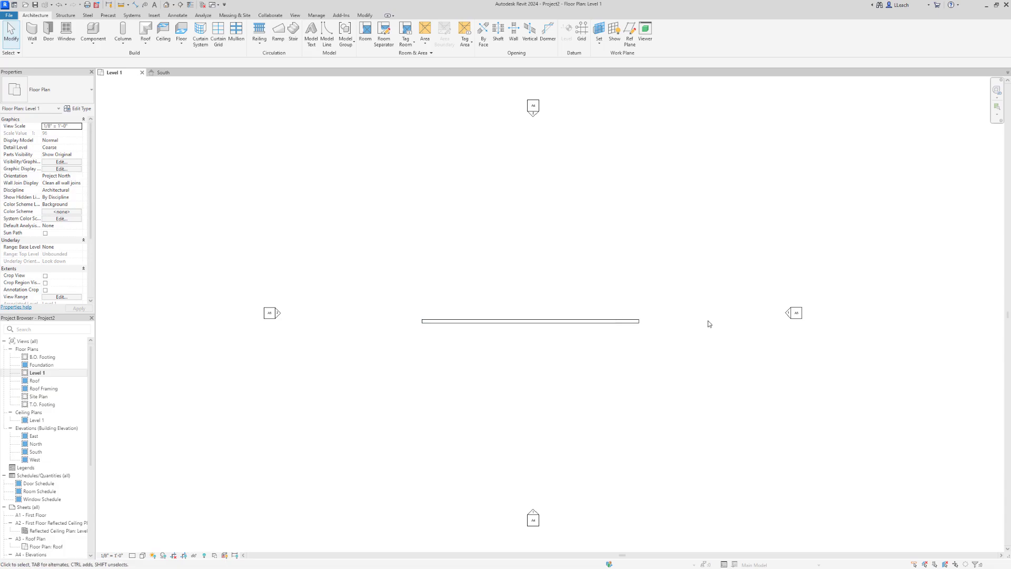
# - Set the Level 1 plan's detail level to Fine and its visual style to Shaded, and inspect the wall's layers
pyautogui.moveTo(548, 259); pyautogui.dragTo(552, 272, button='middle')
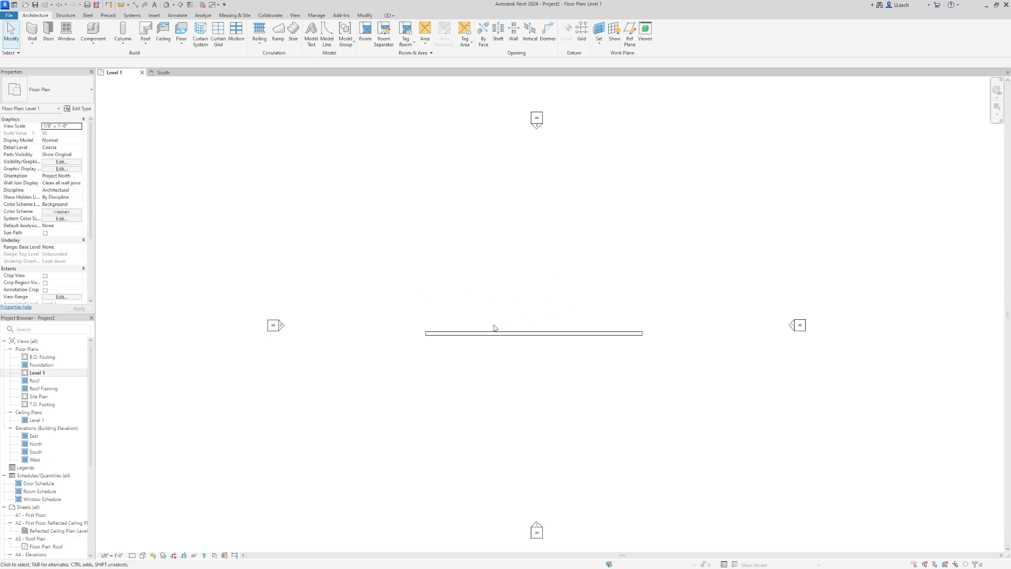
pyautogui.click(133, 556)
pyautogui.click(141, 546)
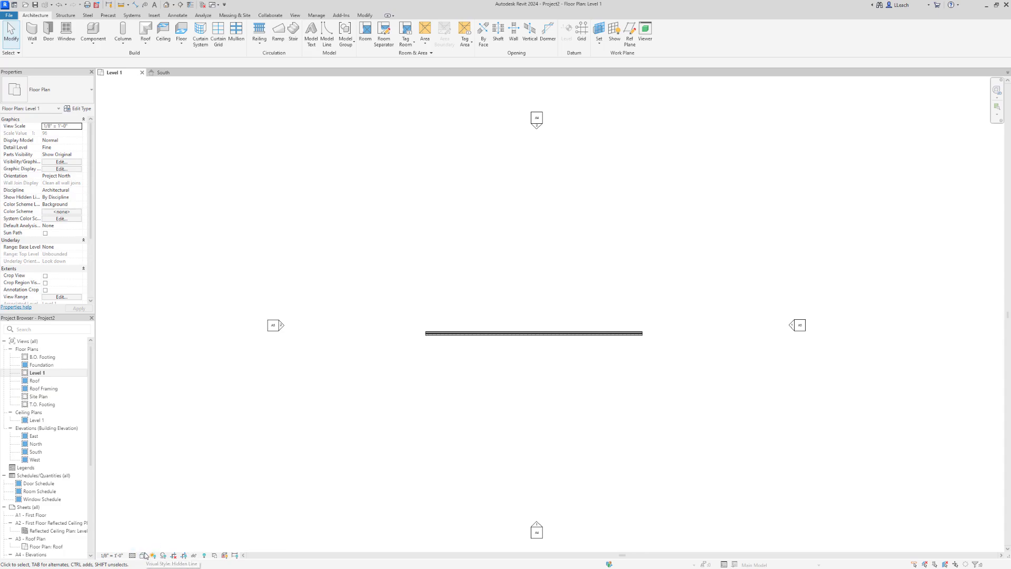
pyautogui.click(142, 555)
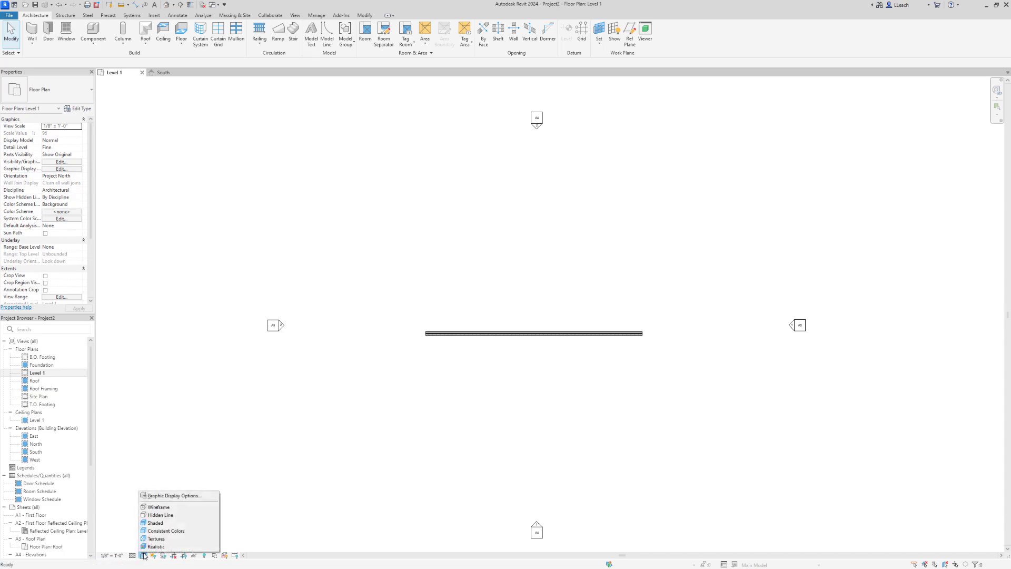
pyautogui.click(156, 524)
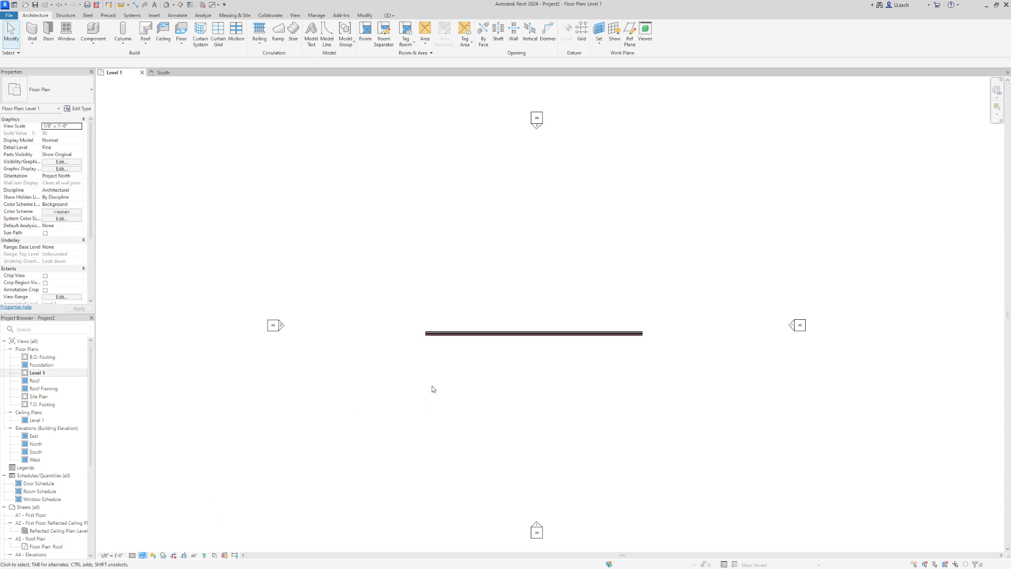
pyautogui.scroll(5, 453, 334)
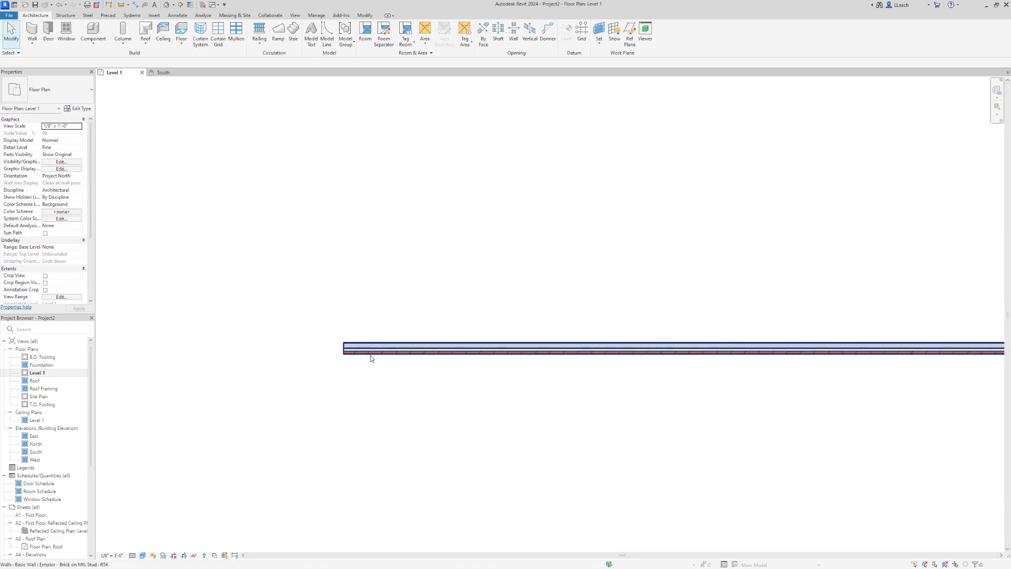
pyautogui.scroll(-3, 382, 349)
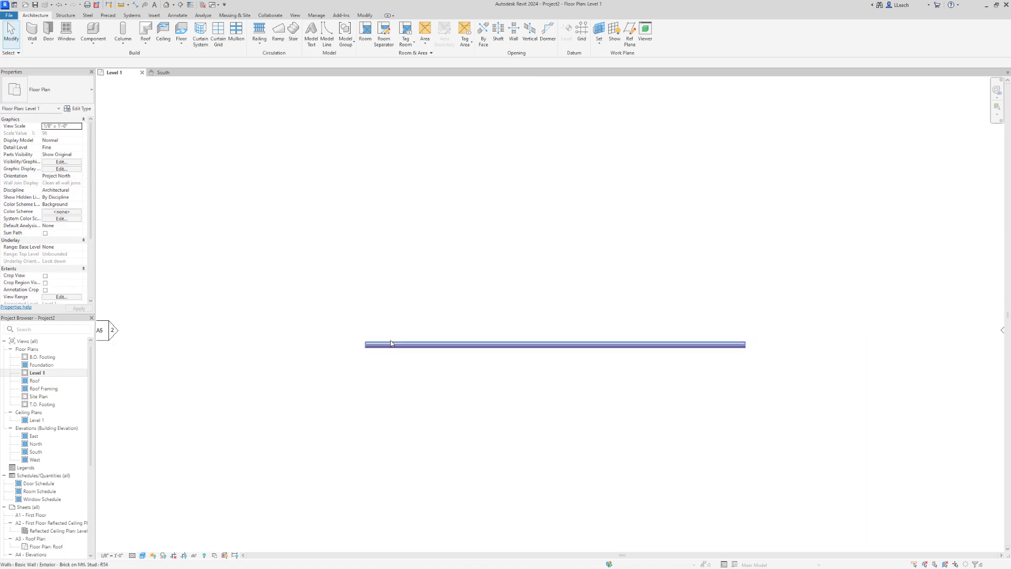
# - Start a new architectural wall and set its type to Curtain Wall
pyautogui.moveTo(535, 361); pyautogui.dragTo(539, 314, button='middle')
pyautogui.scroll(3, 520, 328)
pyautogui.scroll(-2, 523, 325)
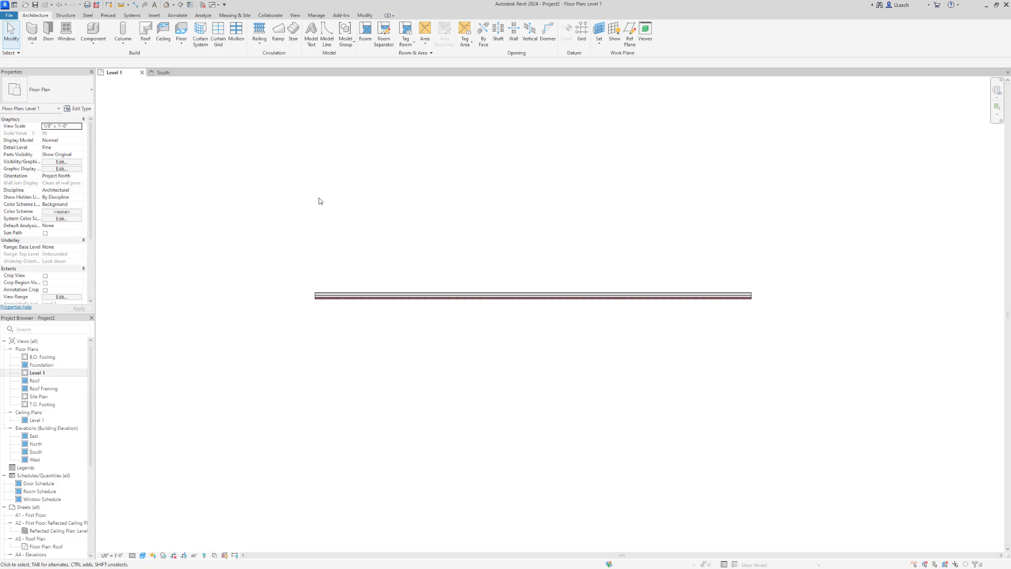
pyautogui.click(32, 45)
pyautogui.click(51, 58)
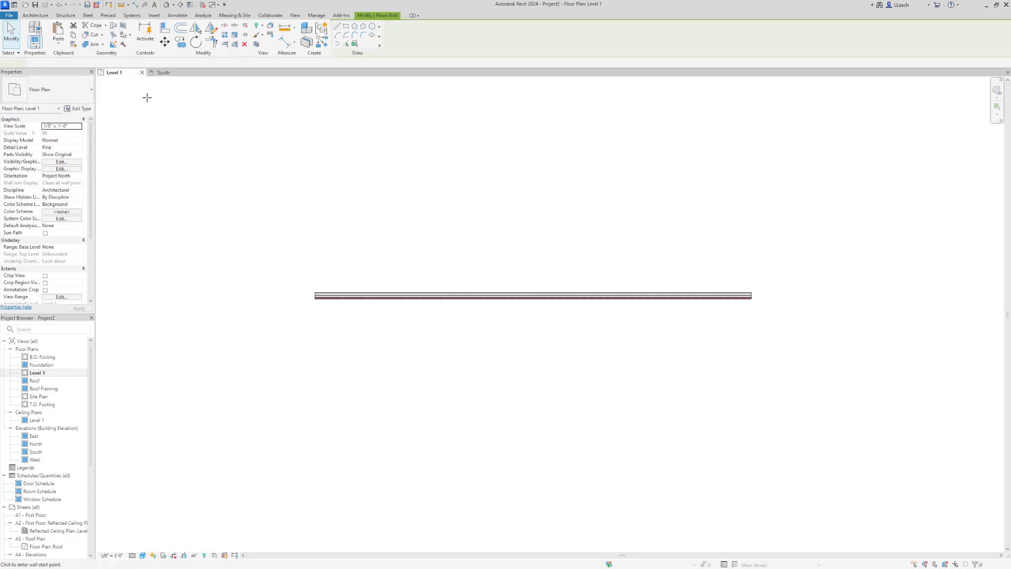
pyautogui.click(90, 92)
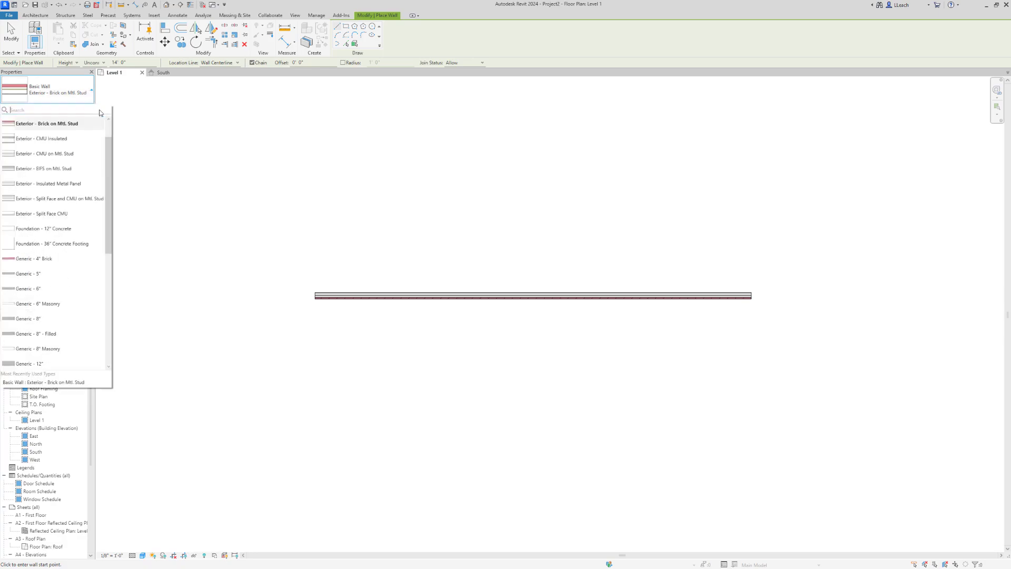
pyautogui.moveTo(108, 152); pyautogui.dragTo(113, 295)
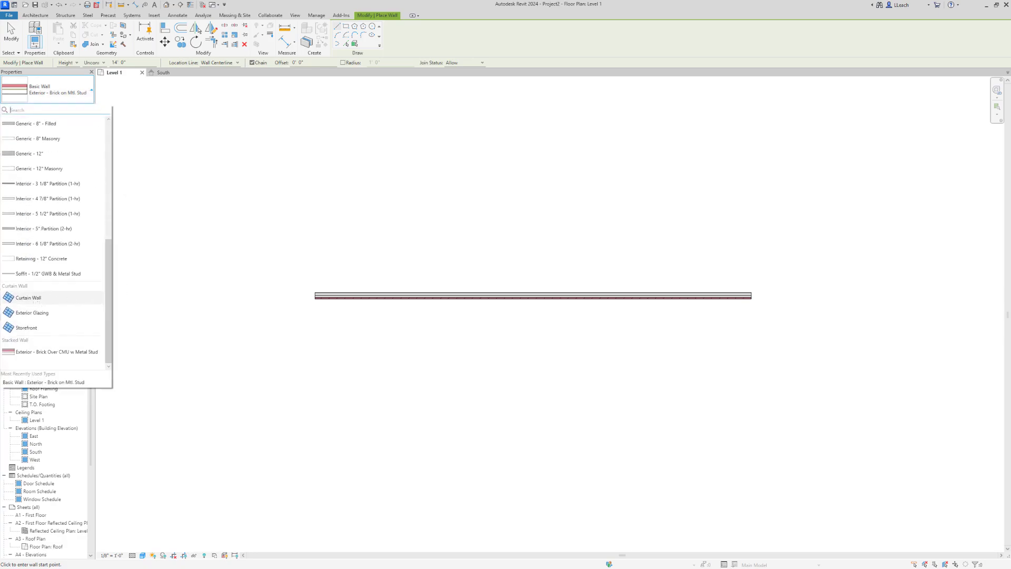
pyautogui.click(221, 296)
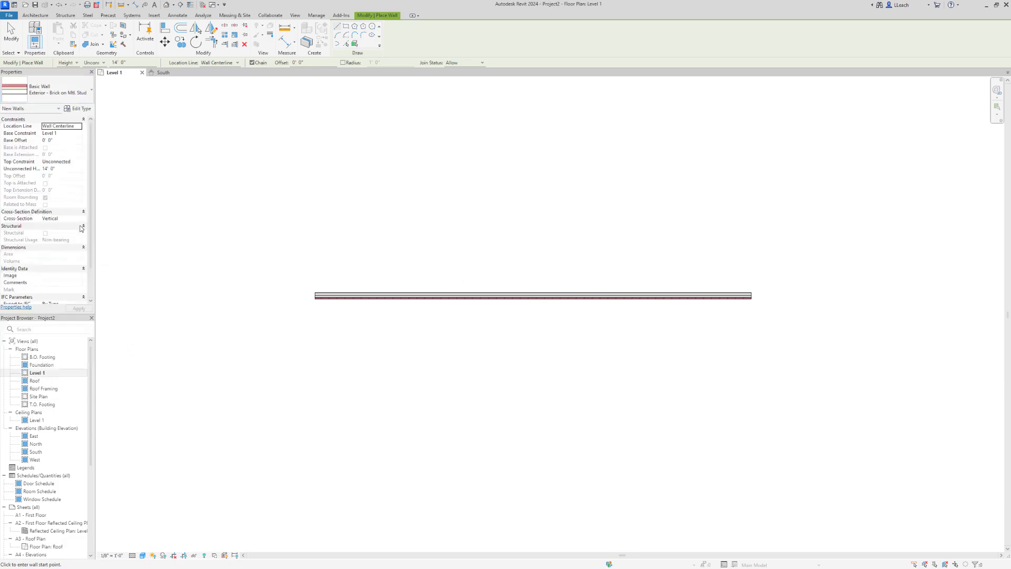
pyautogui.scroll(-2, 75, 243)
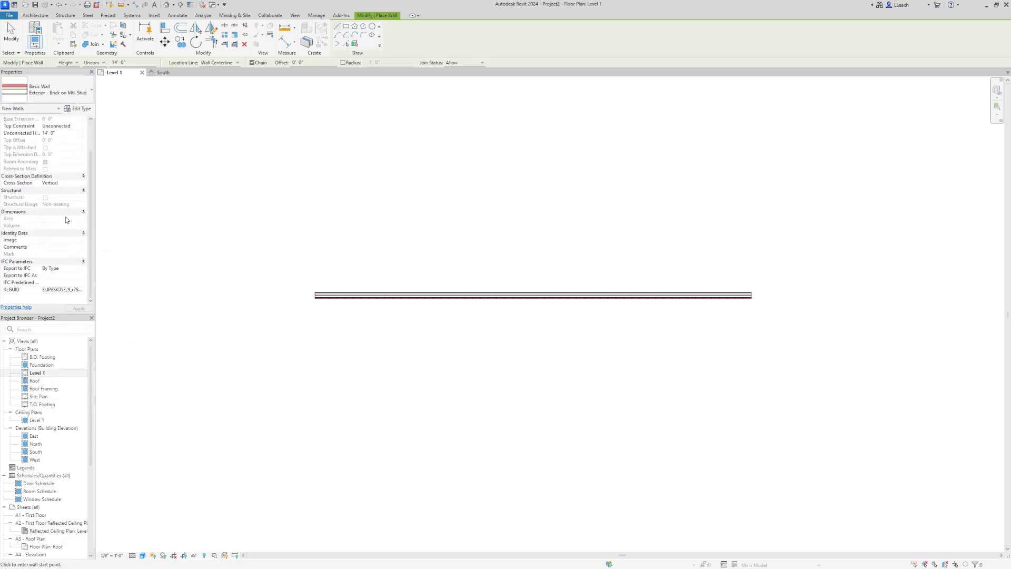
pyautogui.click(89, 93)
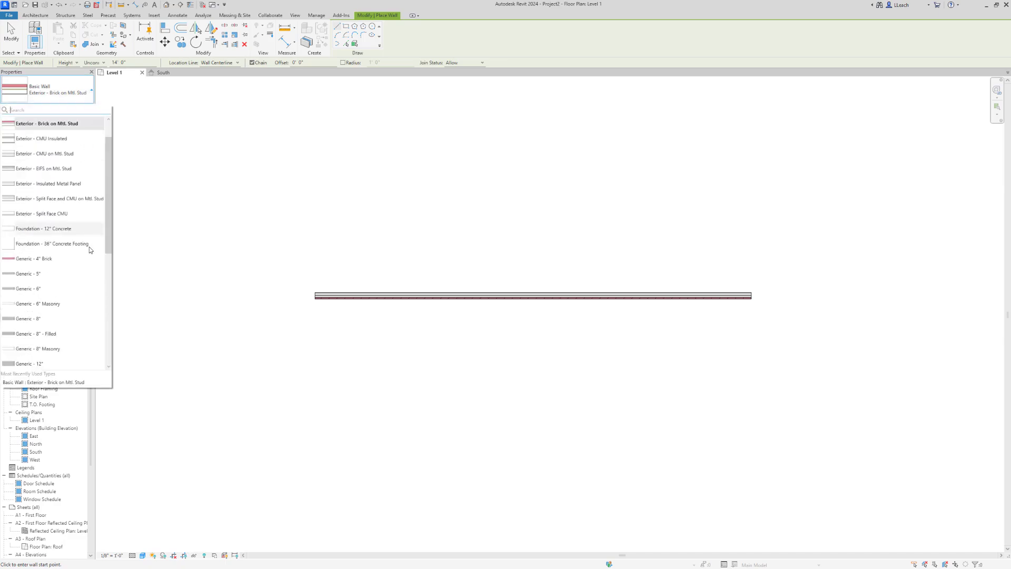
pyautogui.scroll(-5, 90, 264)
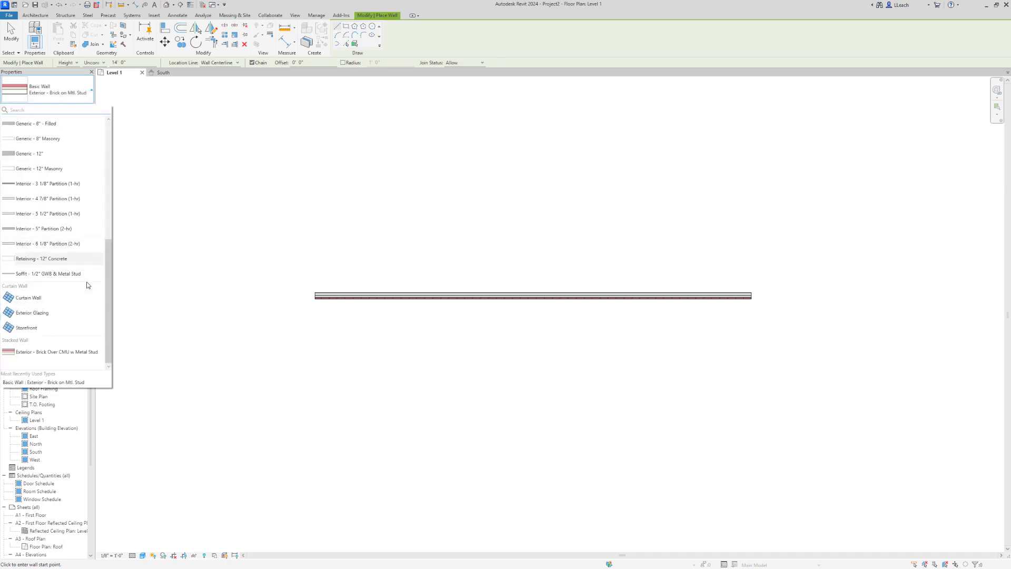
pyautogui.click(34, 301)
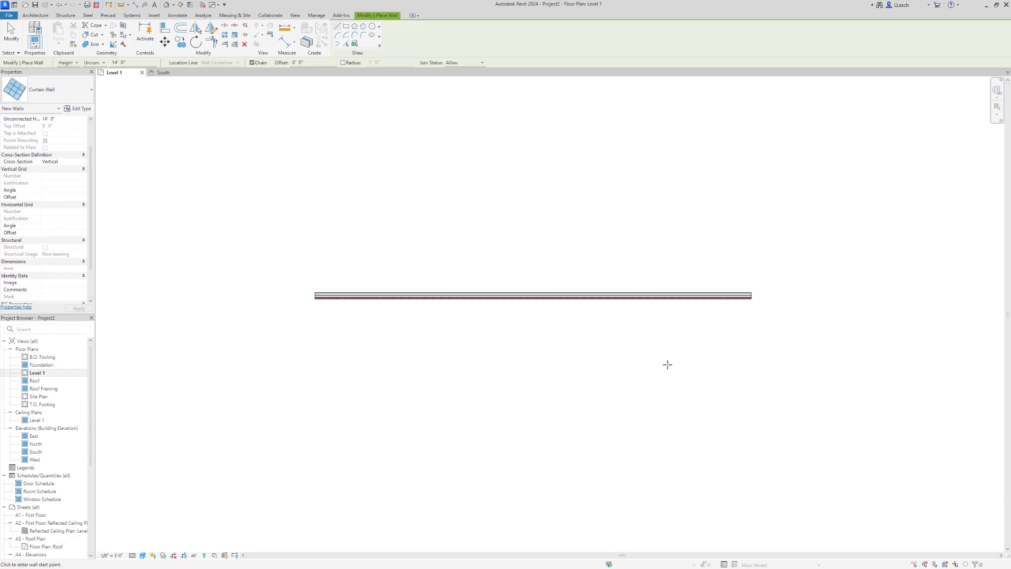
# - Draw one horizontal curtain wall about 30' long south of the brick wall, running from east to west, and end the Wall command
pyautogui.click(667, 364)
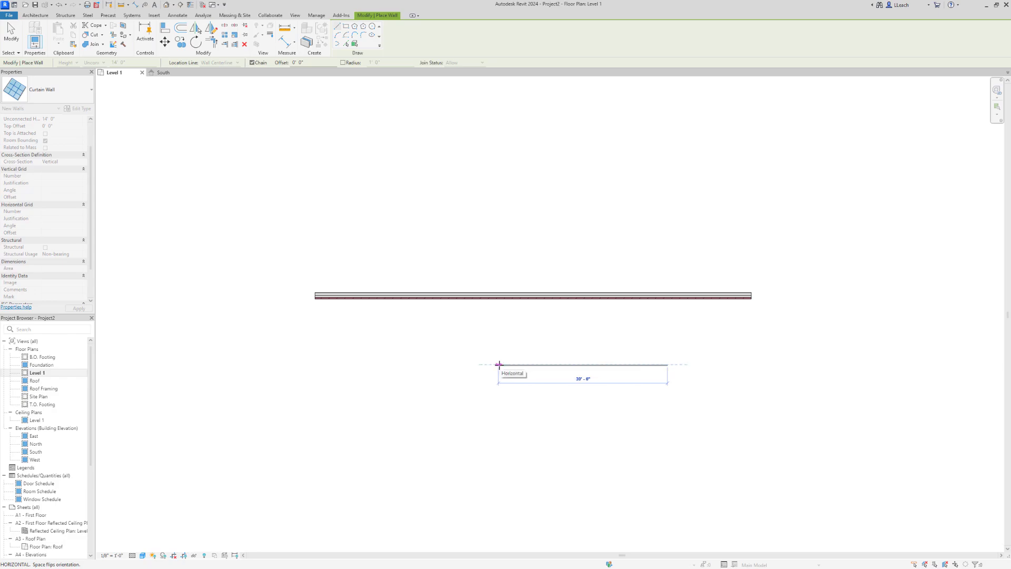
pyautogui.click(499, 364)
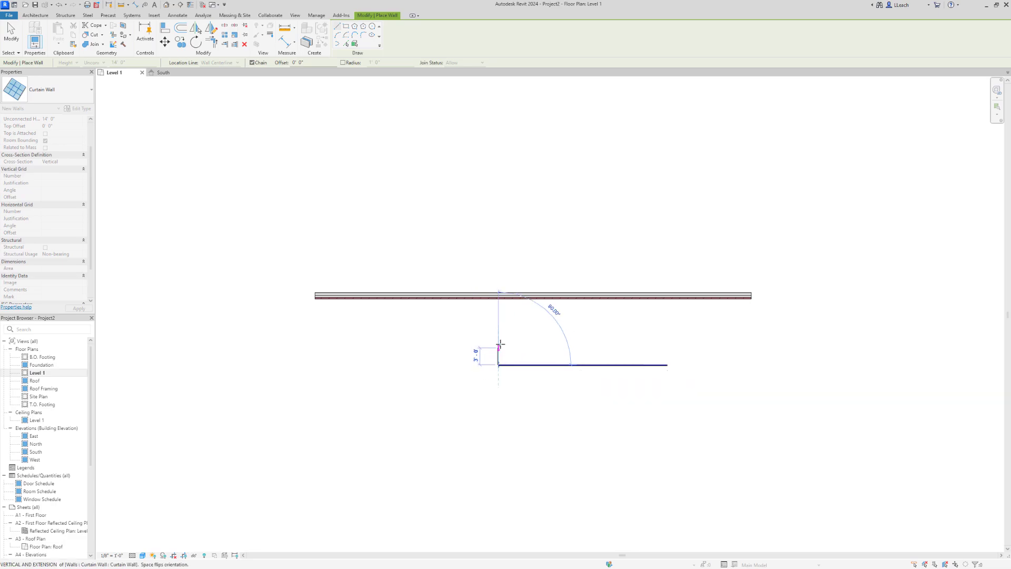
pyautogui.press('Escape')
pyautogui.press('Escape')
pyautogui.scroll(1, 554, 353)
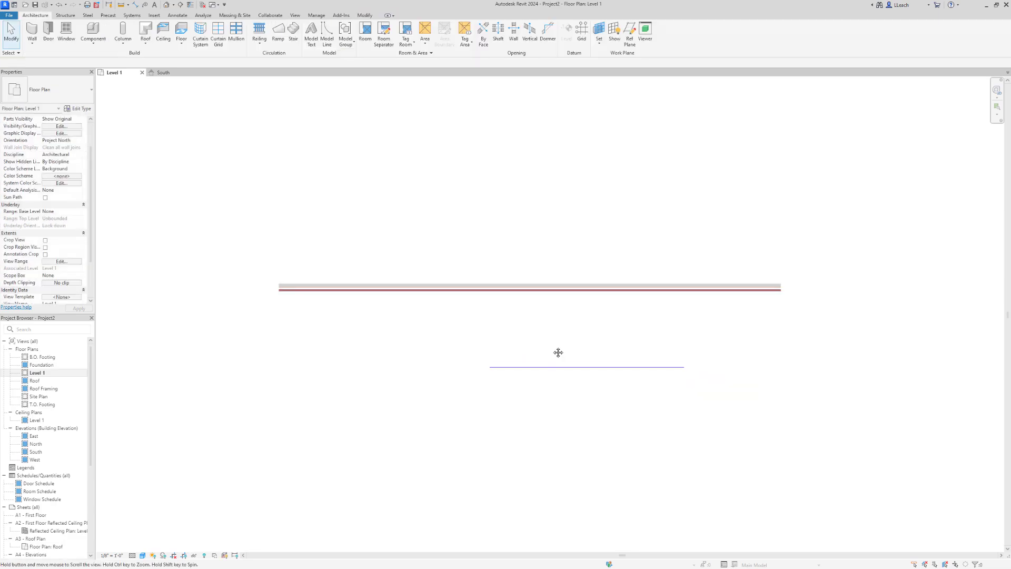
pyautogui.moveTo(558, 352); pyautogui.dragTo(503, 310, button='middle')
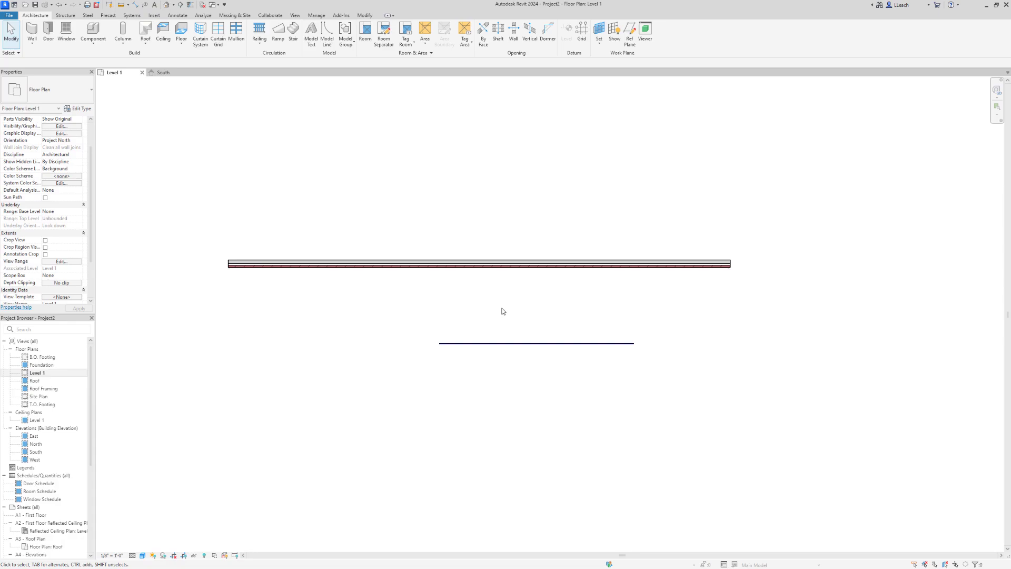
# - Open the default 3D view and move the curtain wall southwest, to about 28' from the brick wall
pyautogui.click(165, 6)
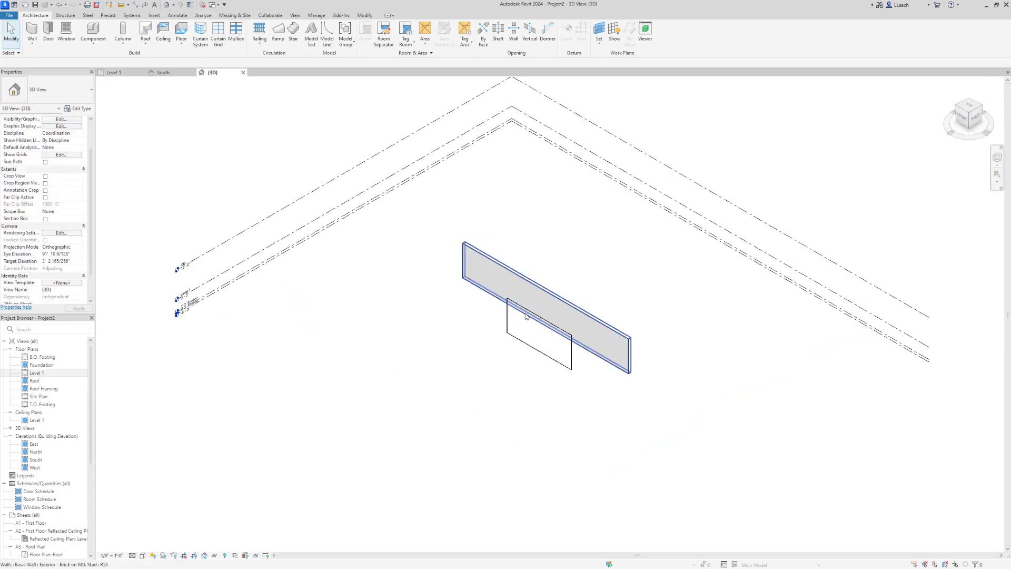
pyautogui.scroll(5, 532, 312)
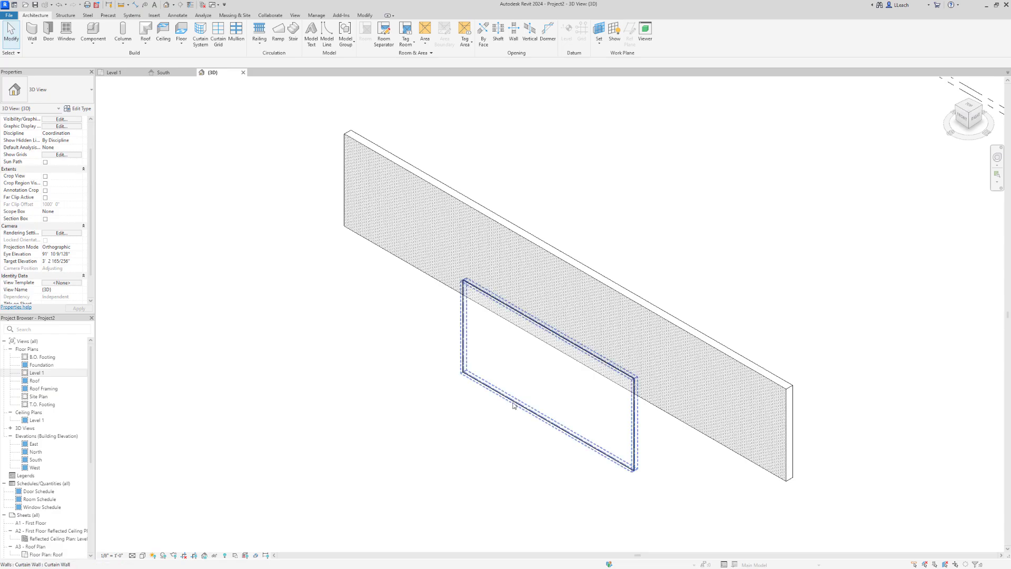
pyautogui.moveTo(514, 405); pyautogui.dragTo(365, 421)
pyautogui.press('Escape')
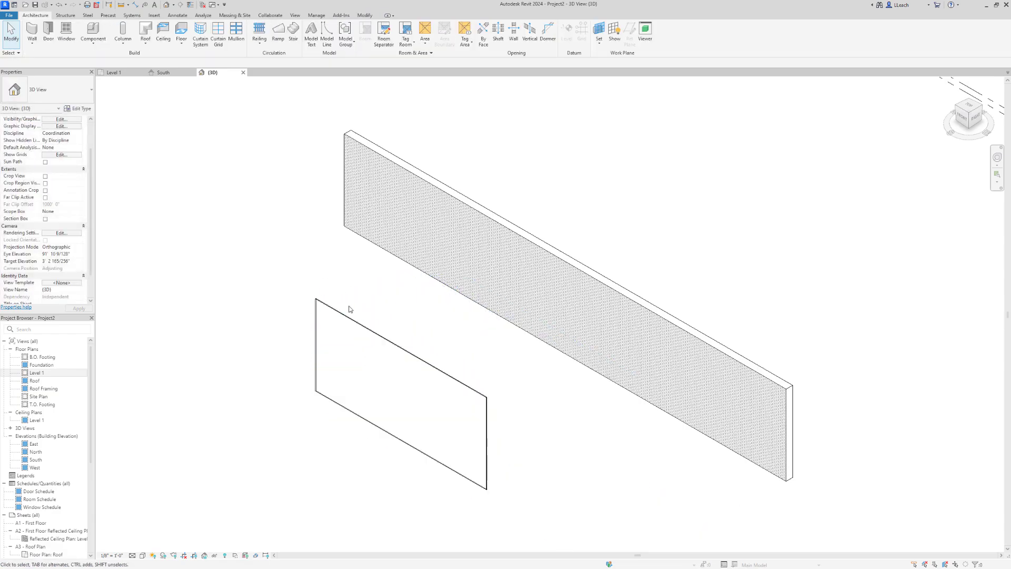
# - Set the curtain wall's unconnected height to 9' and deselect it
pyautogui.click(350, 321)
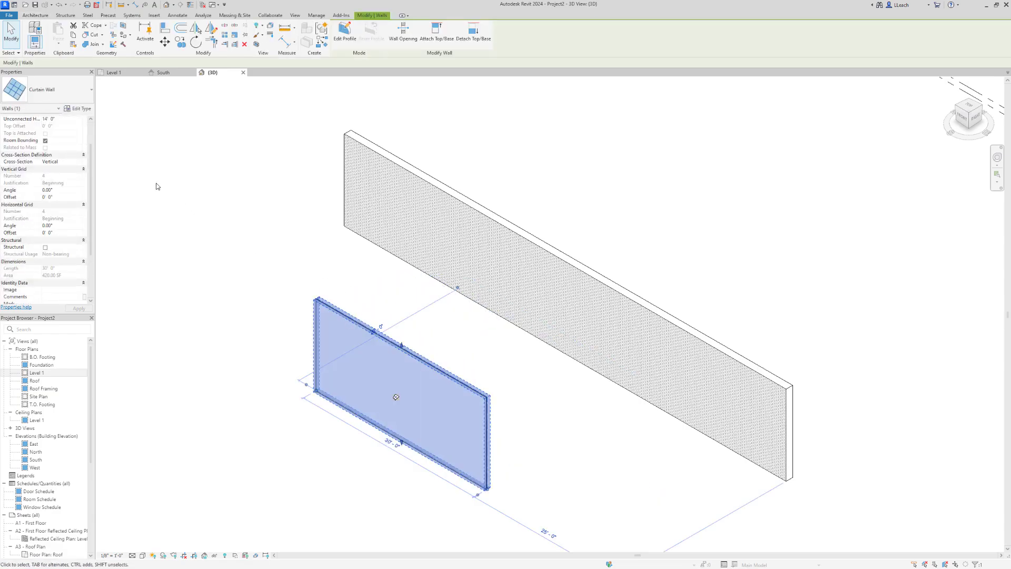
pyautogui.click(67, 120)
pyautogui.write('9')
pyautogui.press('Return')
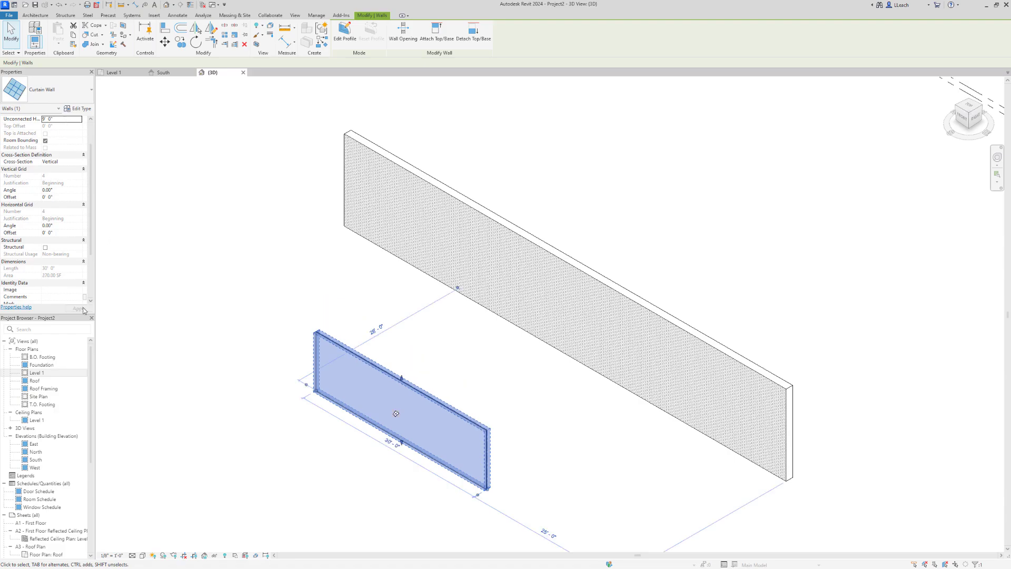
pyautogui.click(429, 379)
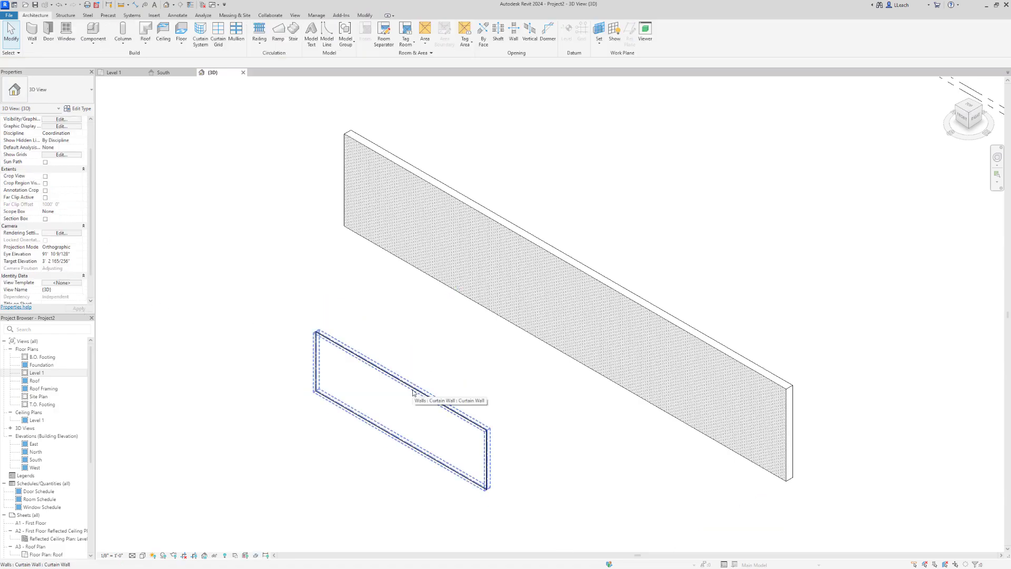
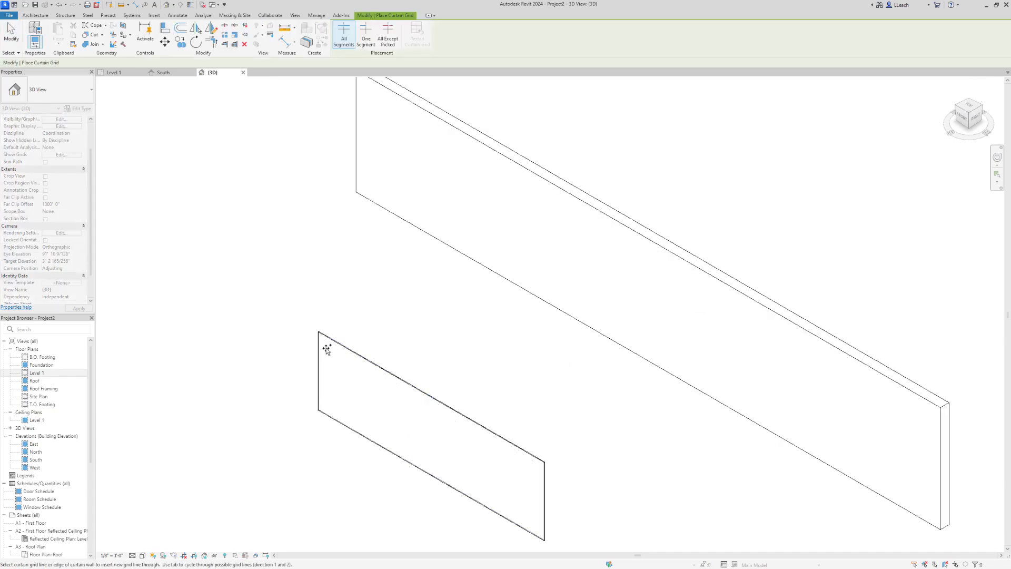
# - Add six vertical curtain grid lines across all segments, spacing the bays 4', 4', 4', 6', 4', 4' and 4' from the west end
pyautogui.scroll(5, 331, 244)
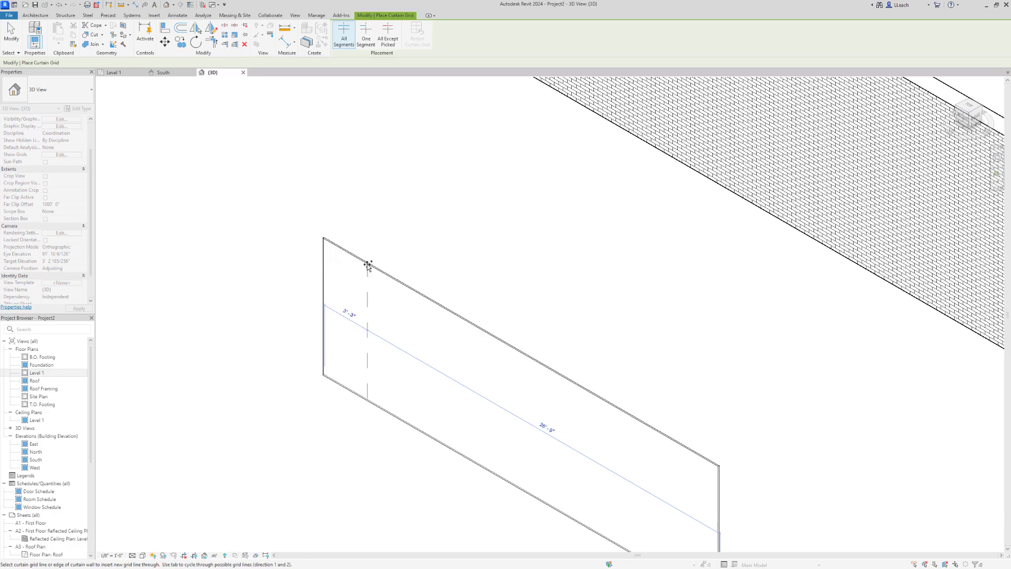
pyautogui.click(335, 238)
pyautogui.click(377, 272)
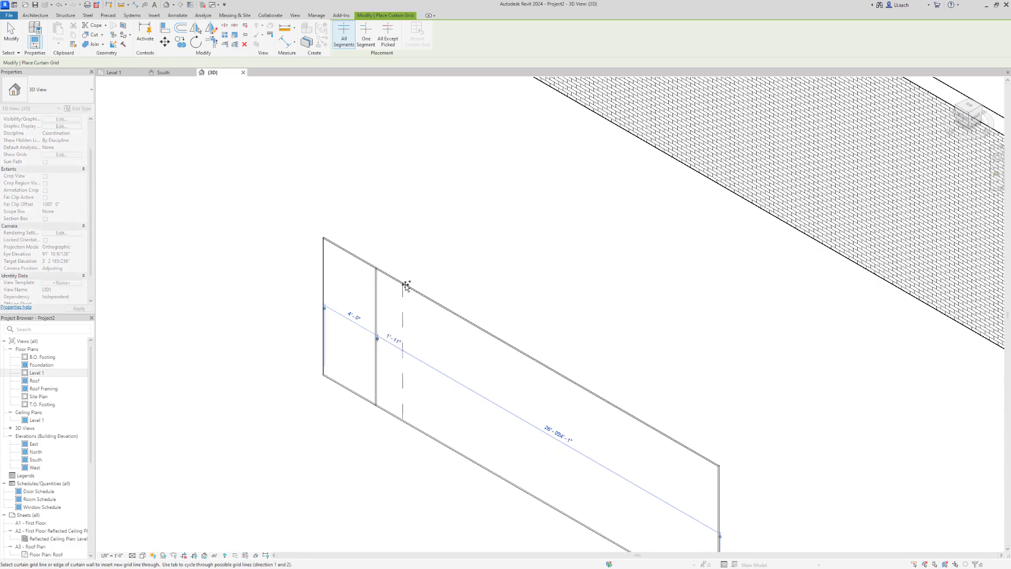
pyautogui.click(429, 302)
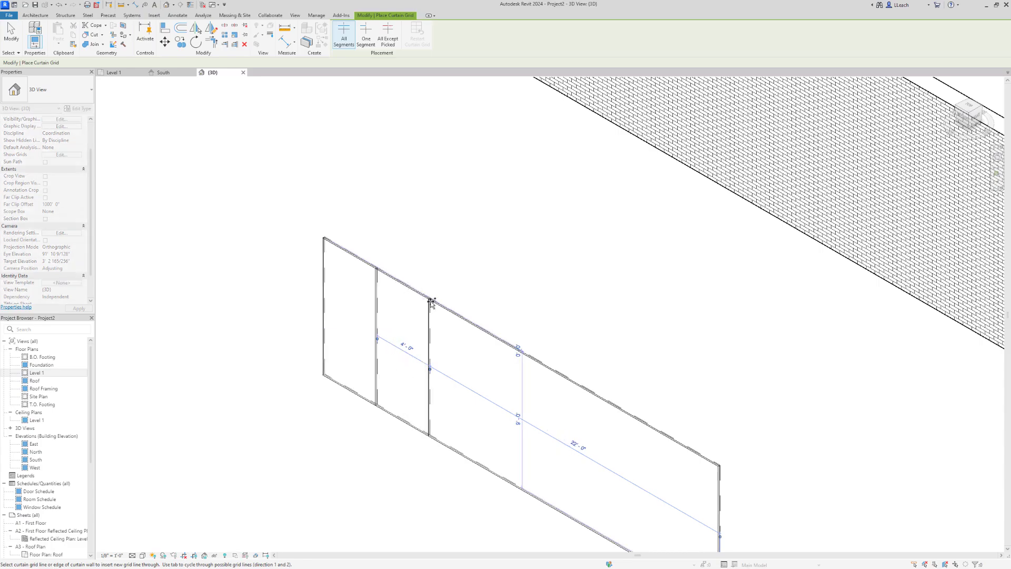
pyautogui.click(482, 332)
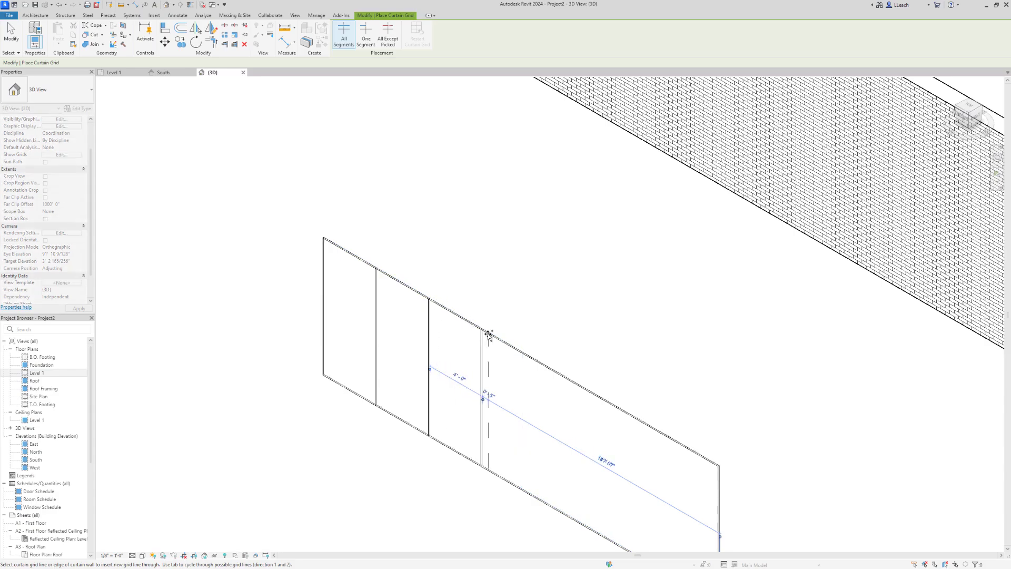
pyautogui.click(561, 375)
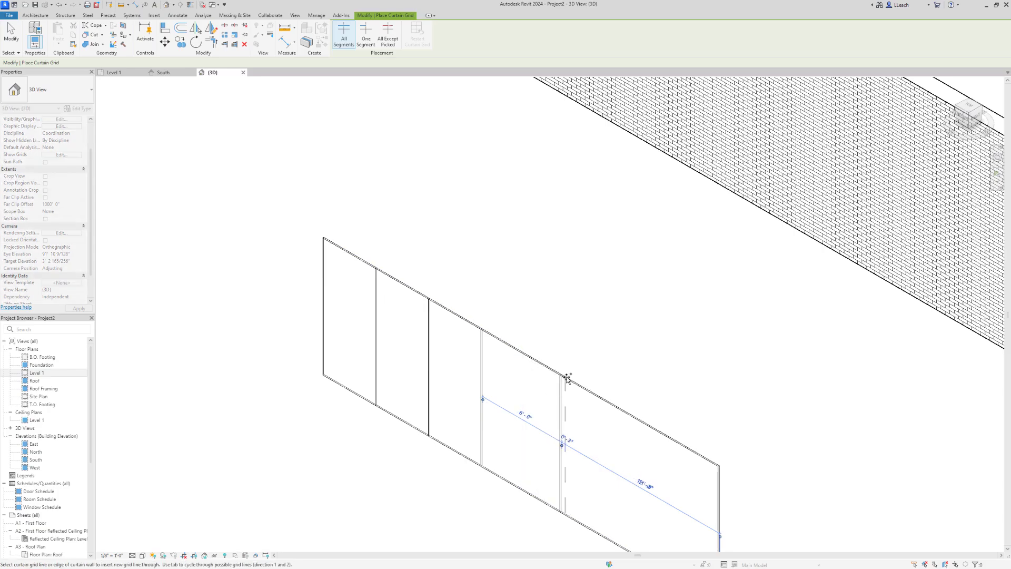
pyautogui.click(615, 405)
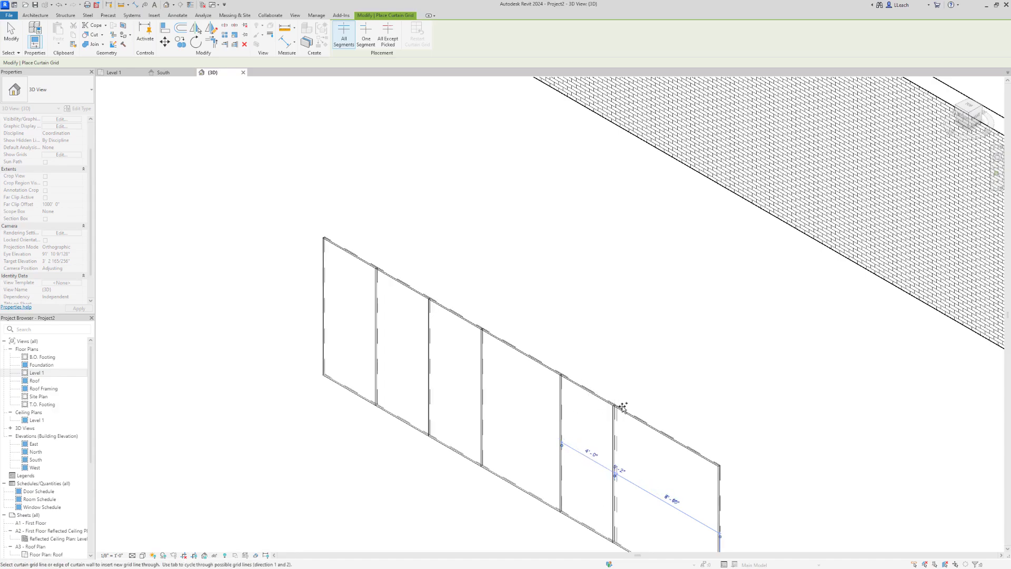
pyautogui.click(672, 435)
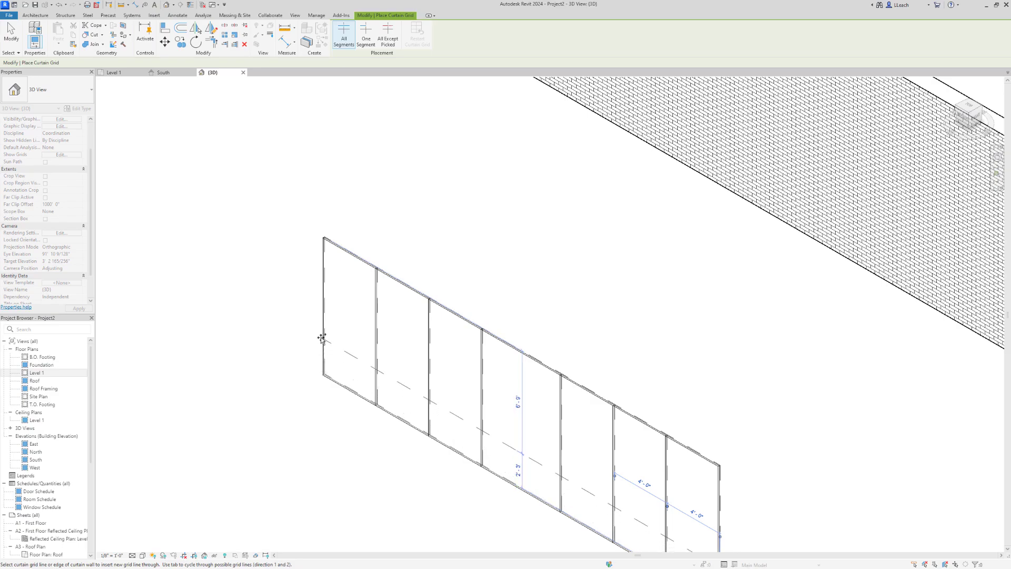
# - Add one horizontal curtain grid line 6' - 8" above the curtain wall's base and end the Curtain Grid command
pyautogui.click(322, 272)
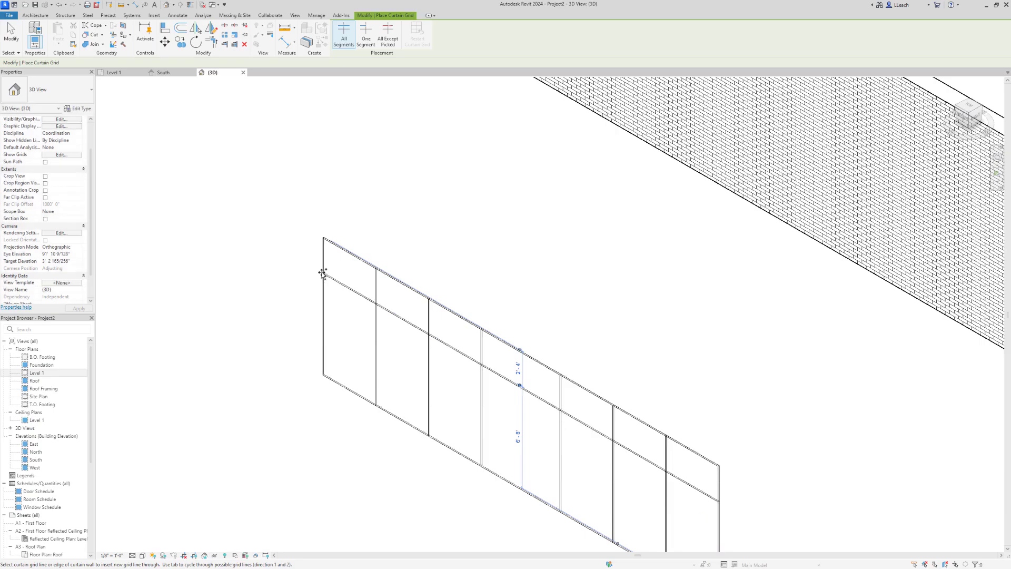
pyautogui.rightClick(411, 216)
pyautogui.click(448, 223)
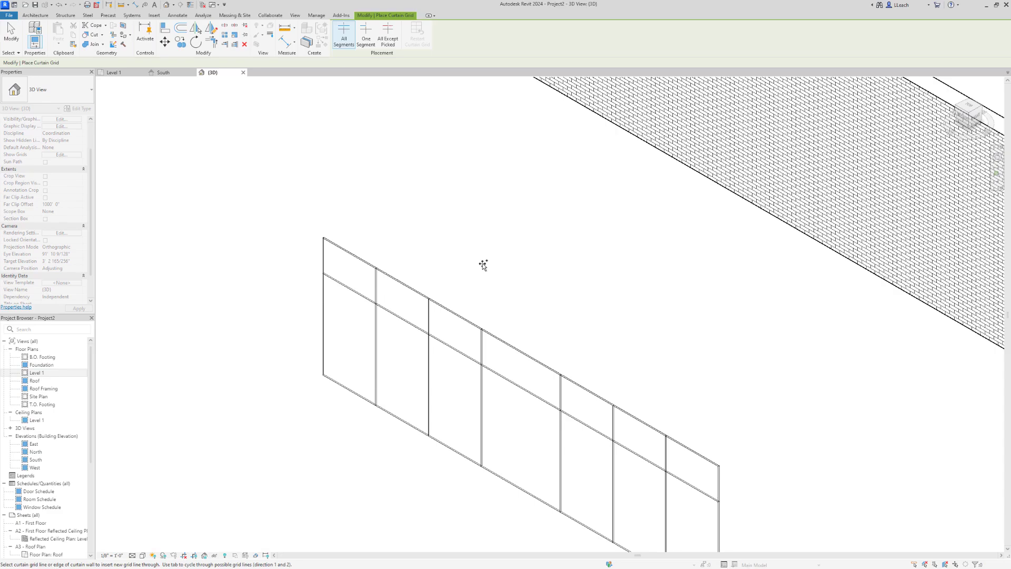
pyautogui.press('Escape')
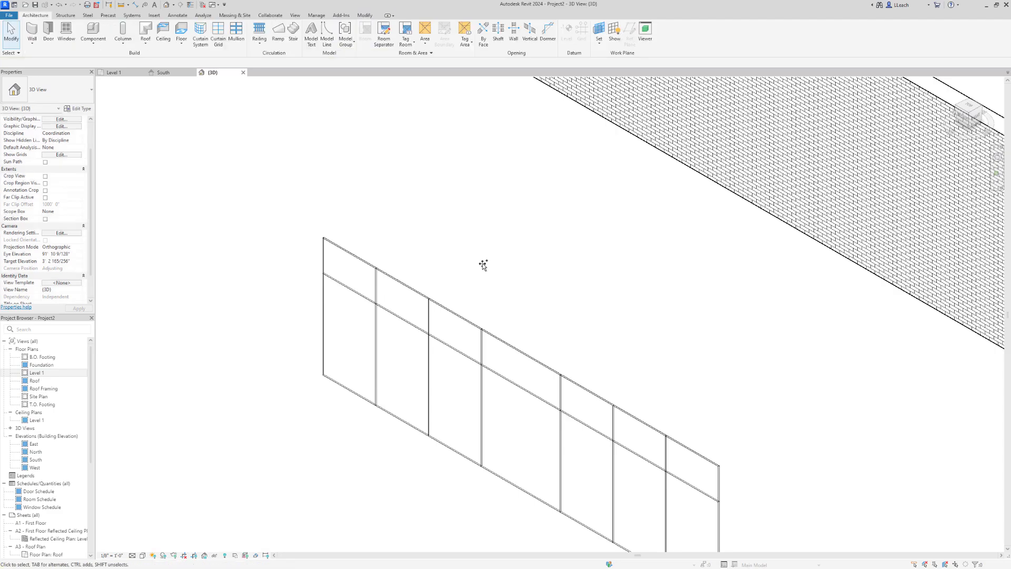
# - Place 2.5" x 5" rectangular mullions on all grid lines of the curtain wall
pyautogui.moveTo(520, 316)
pyautogui.mouseDown(button='middle')
pyautogui.moveTo(512, 252)
pyautogui.moveTo(478, 226)
pyautogui.moveTo(515, 225)
pyautogui.moveTo(510, 246)
pyautogui.mouseUp(button='middle')
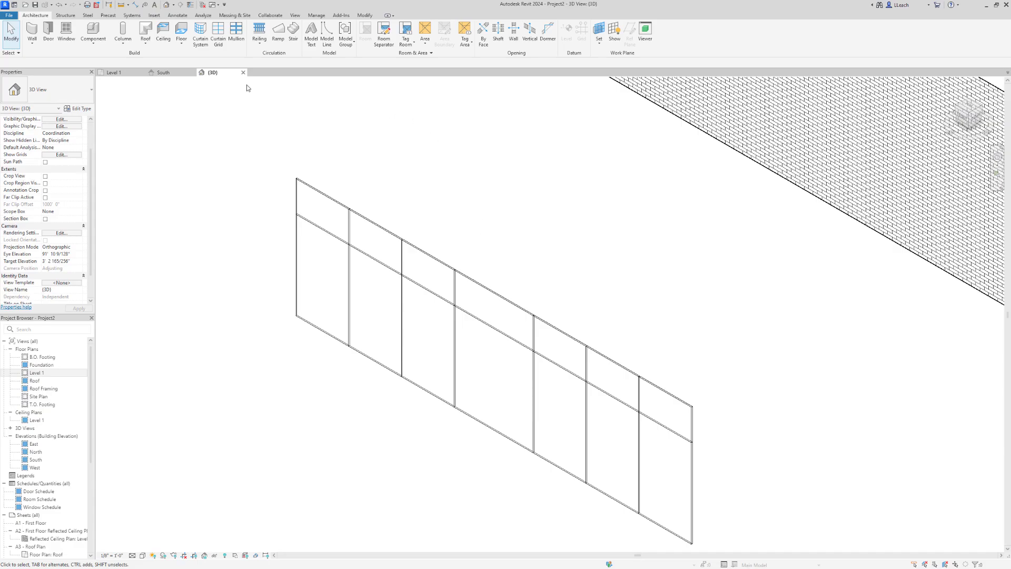
pyautogui.click(237, 35)
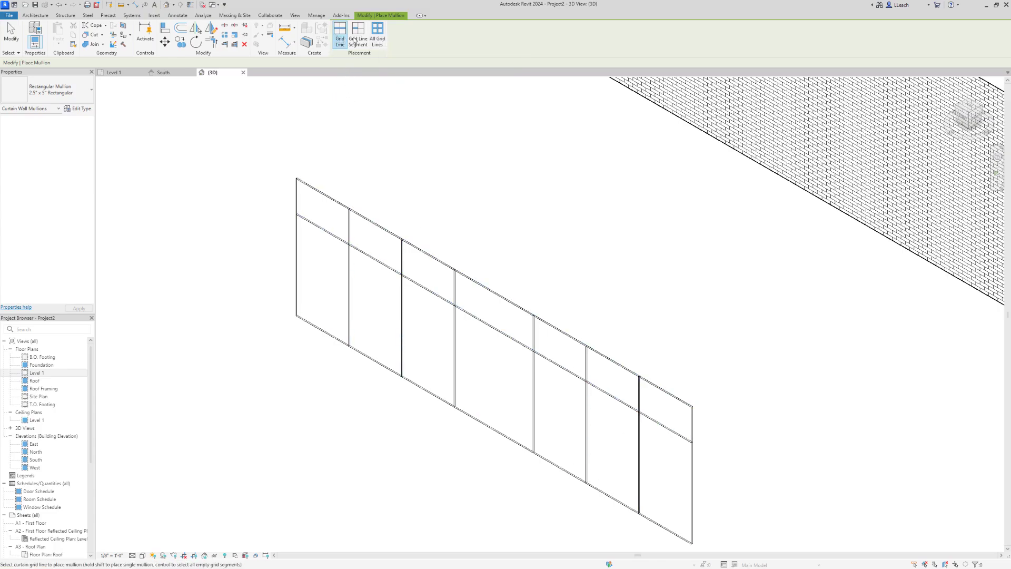
pyautogui.click(378, 38)
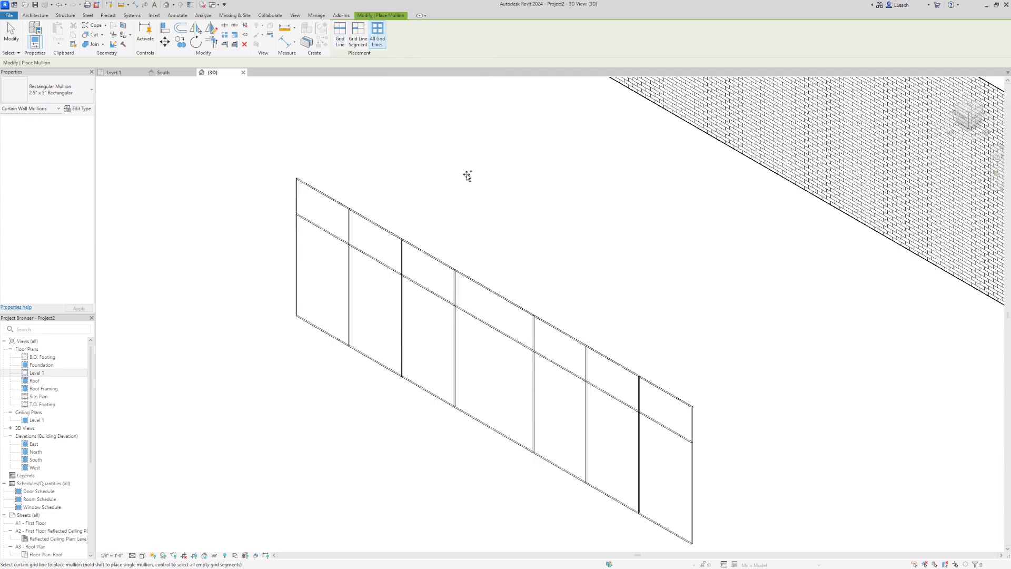
pyautogui.click(429, 252)
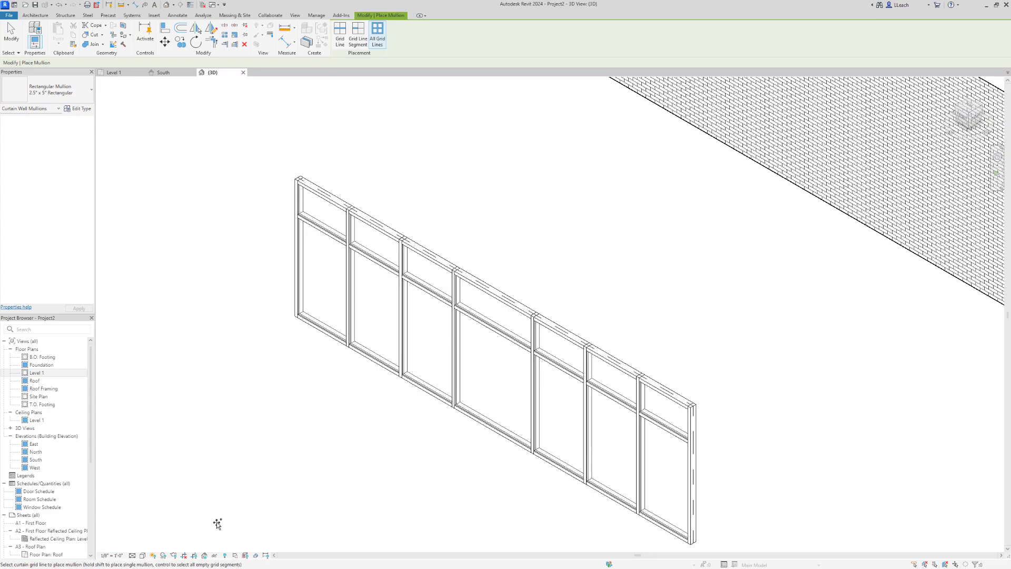
# - Set the 3D view's visual style to Consistent Colors and end the Mullion command
pyautogui.click(142, 556)
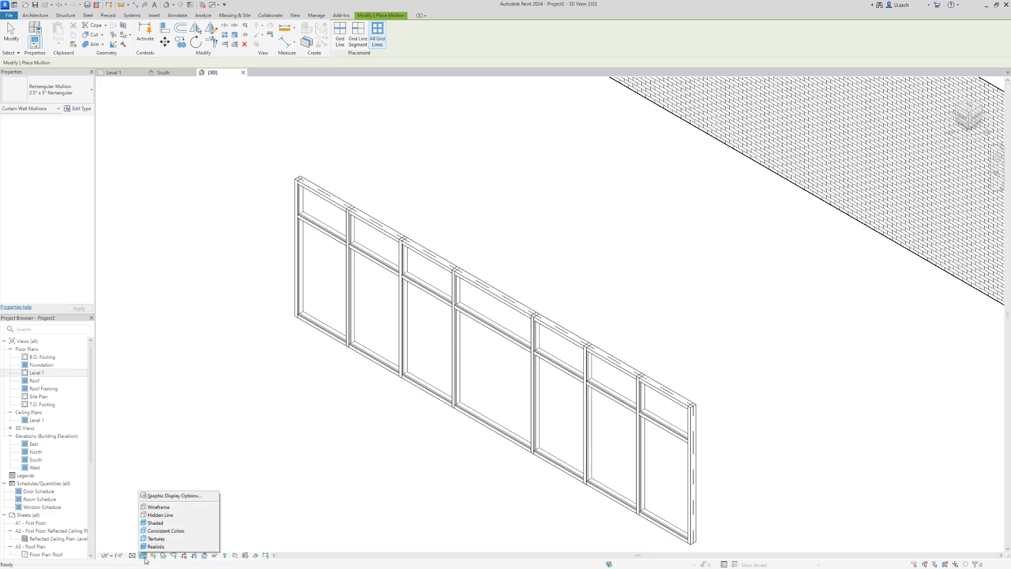
pyautogui.click(122, 529)
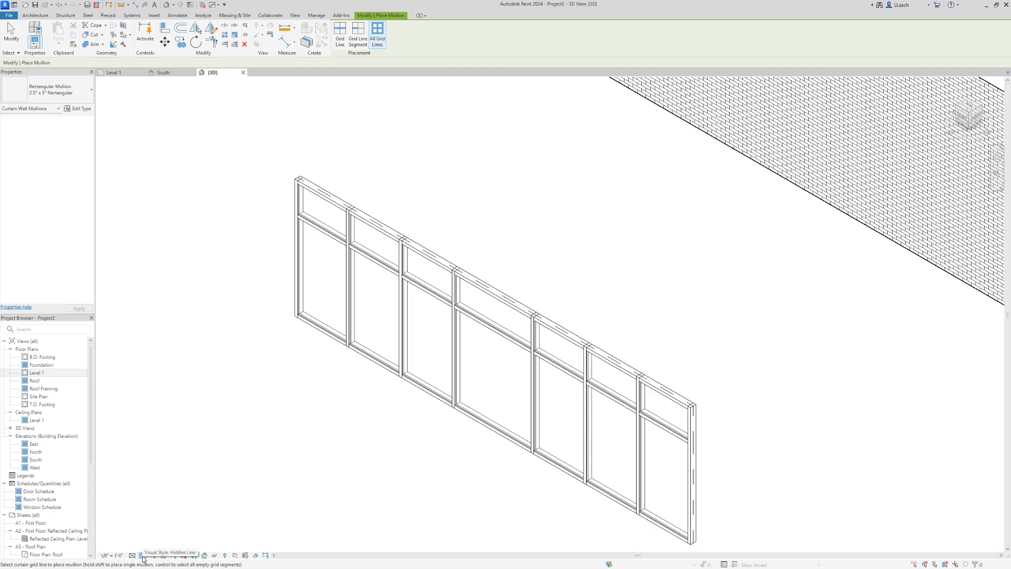
pyautogui.click(143, 556)
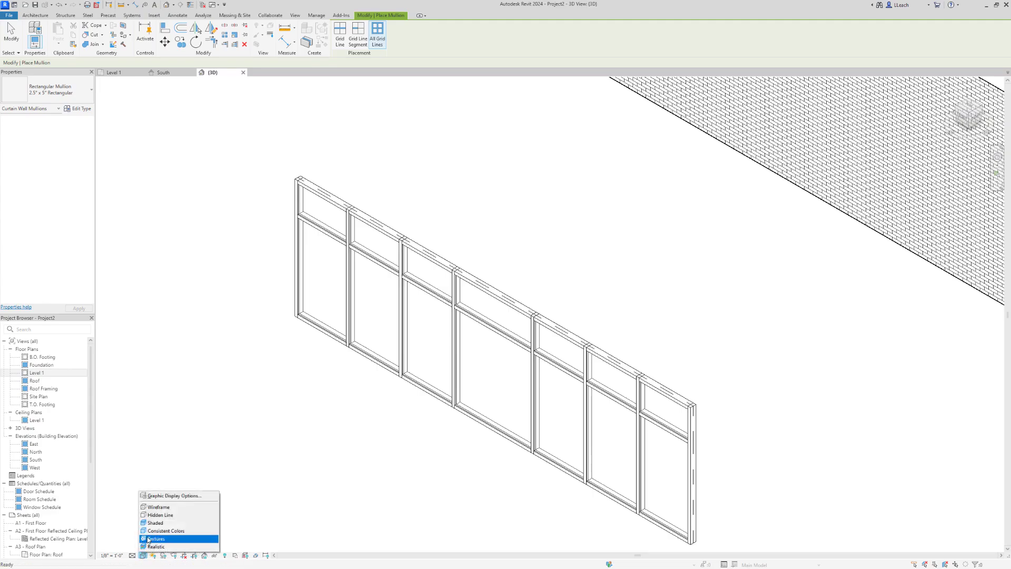
pyautogui.click(163, 532)
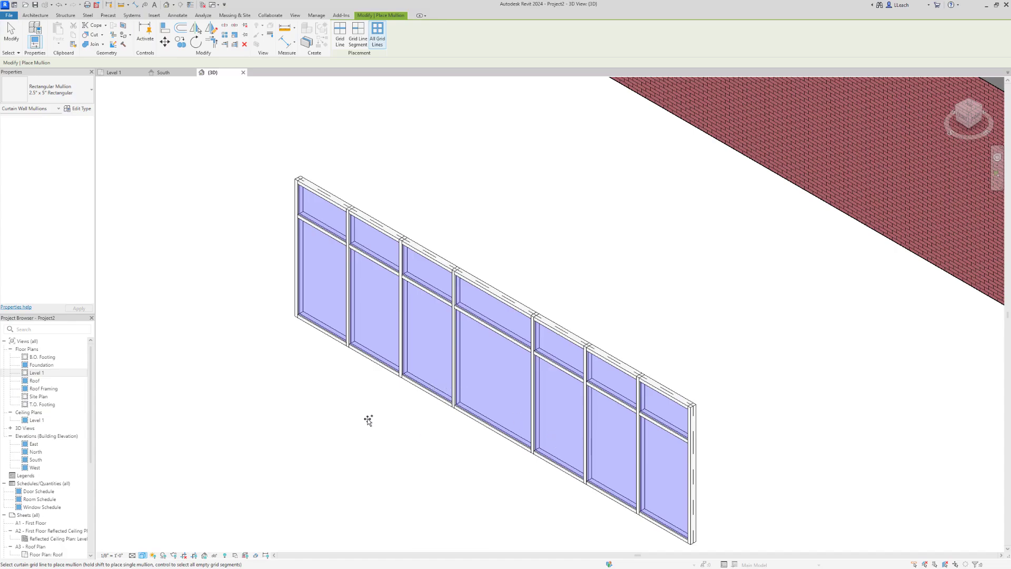
pyautogui.press('Escape')
pyautogui.press('Escape')
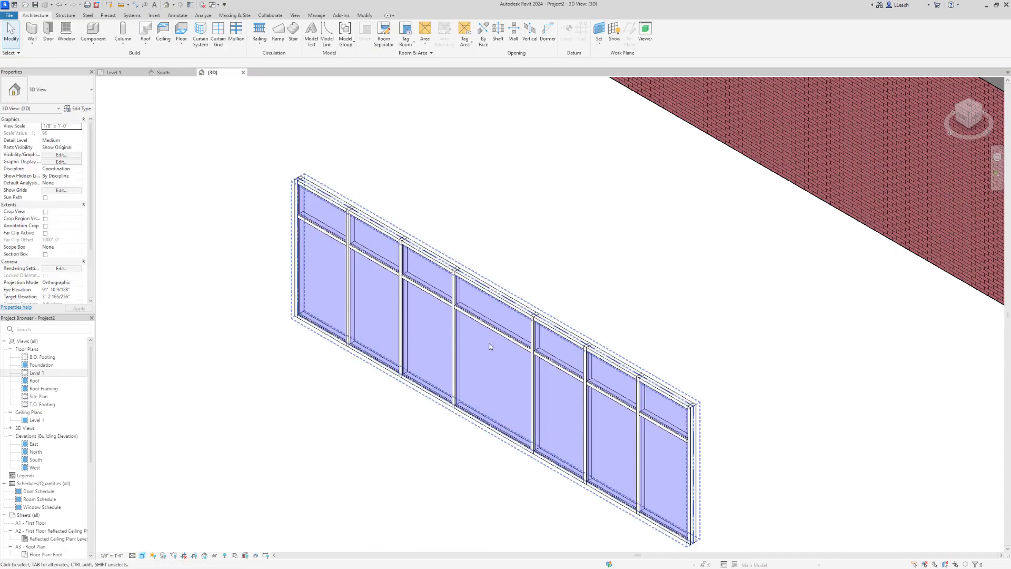
# - Change the glazed panel in the wide central bay's upper row to the System Panel Solid type and deselect it
pyautogui.scroll(3, 501, 280)
pyautogui.moveTo(498, 304); pyautogui.dragTo(488, 274, button='middle')
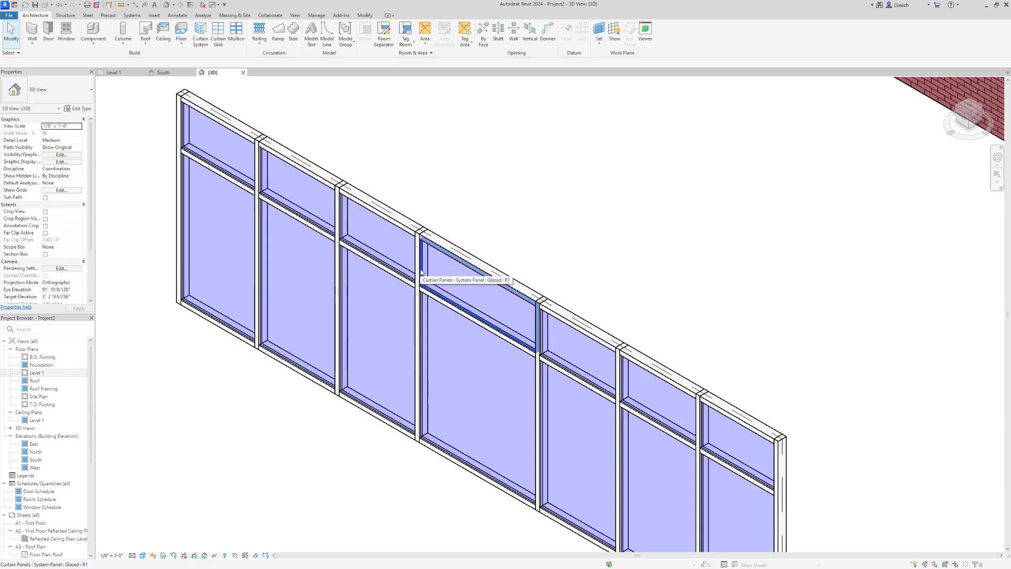
pyautogui.click(421, 272)
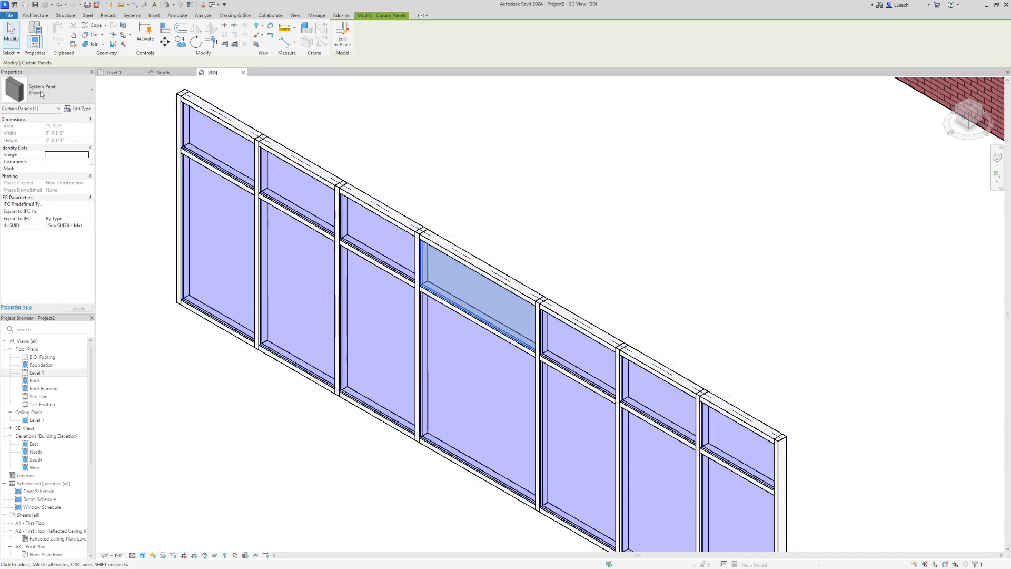
pyautogui.click(92, 94)
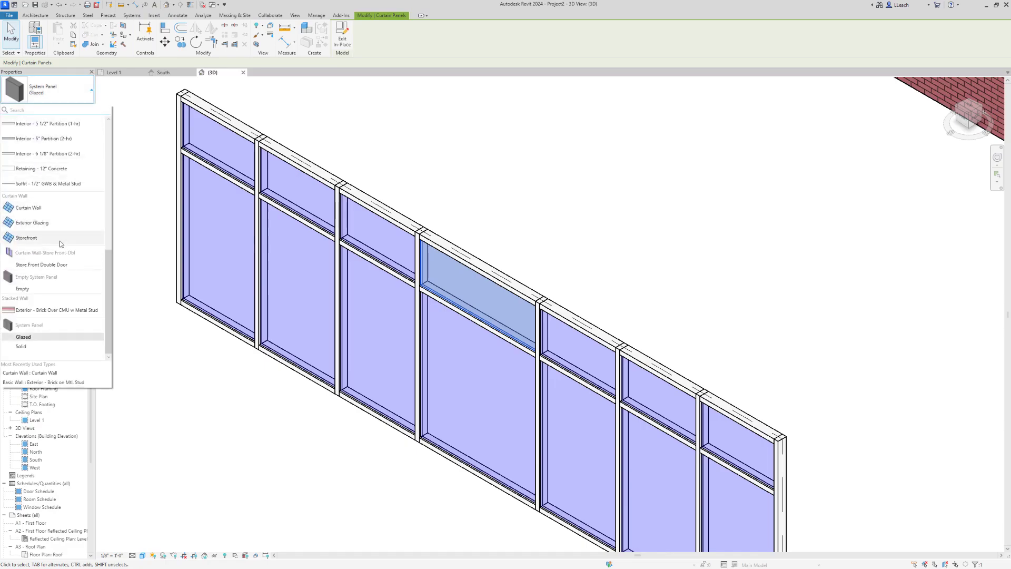
pyautogui.click(26, 347)
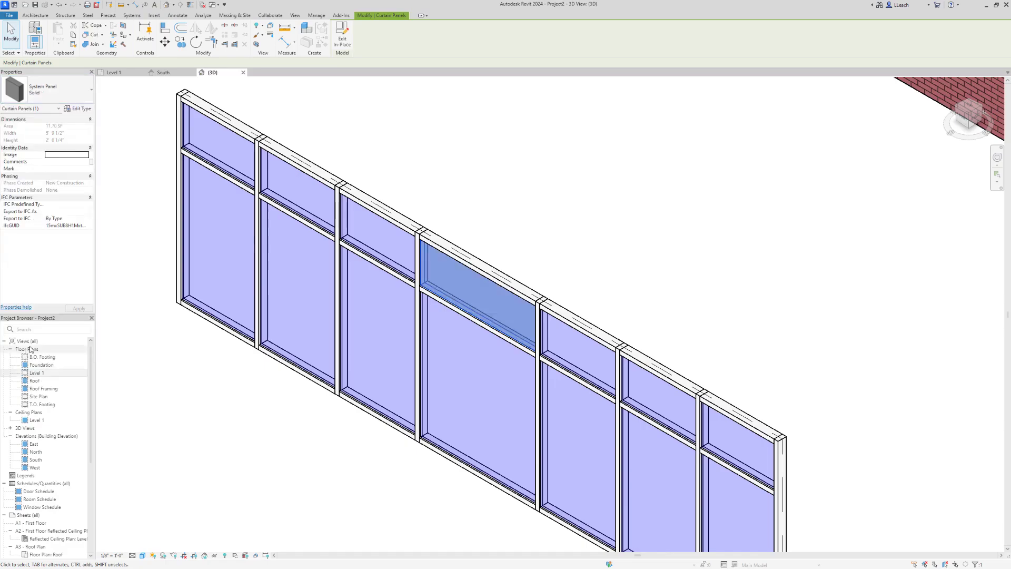
pyautogui.click(424, 160)
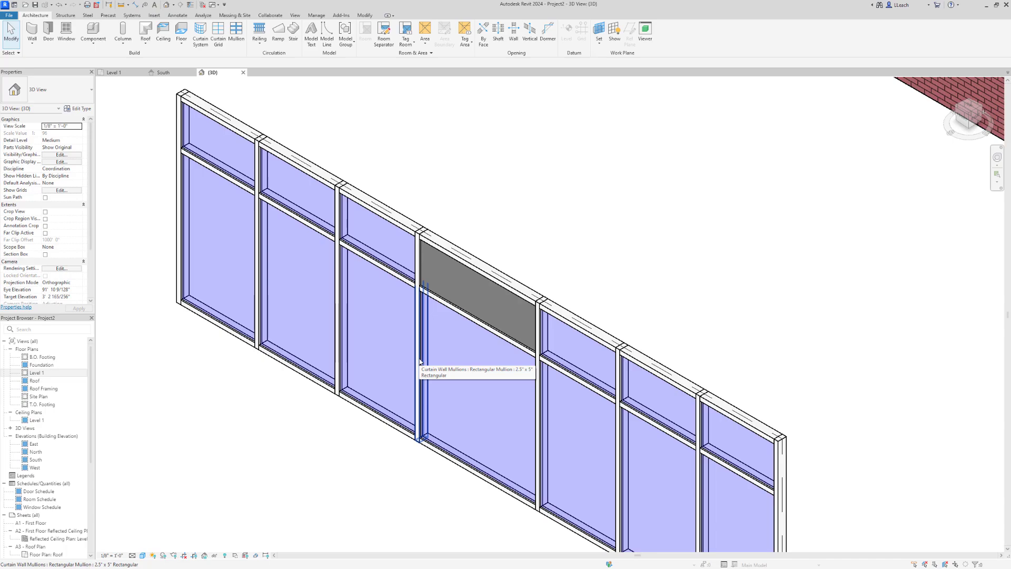
# - Replace the glazed panel in the central bay's lower row with the Store Front Double Door type and deselect it
pyautogui.press('Tab')
pyautogui.press('Tab')
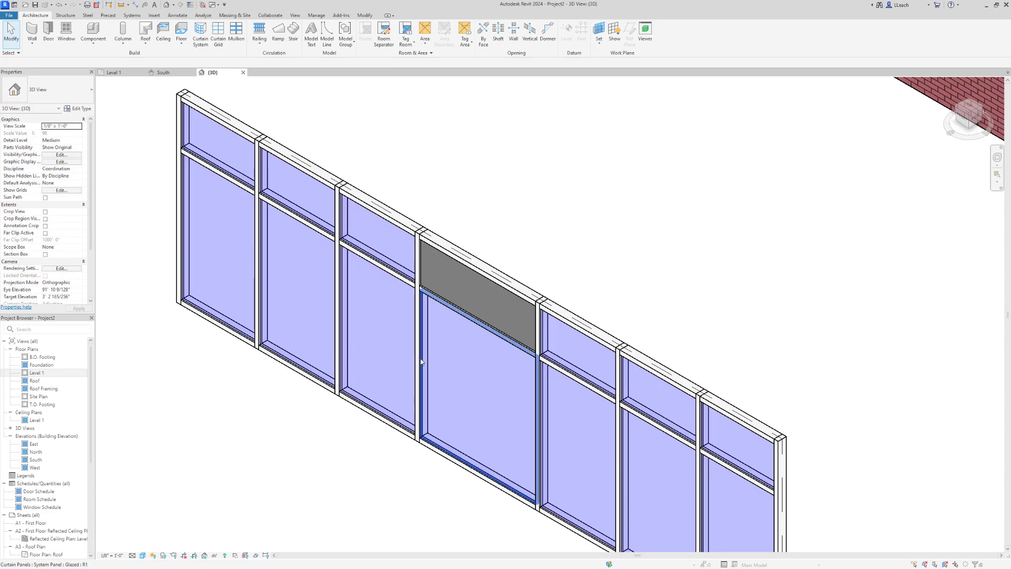
pyautogui.click(422, 361)
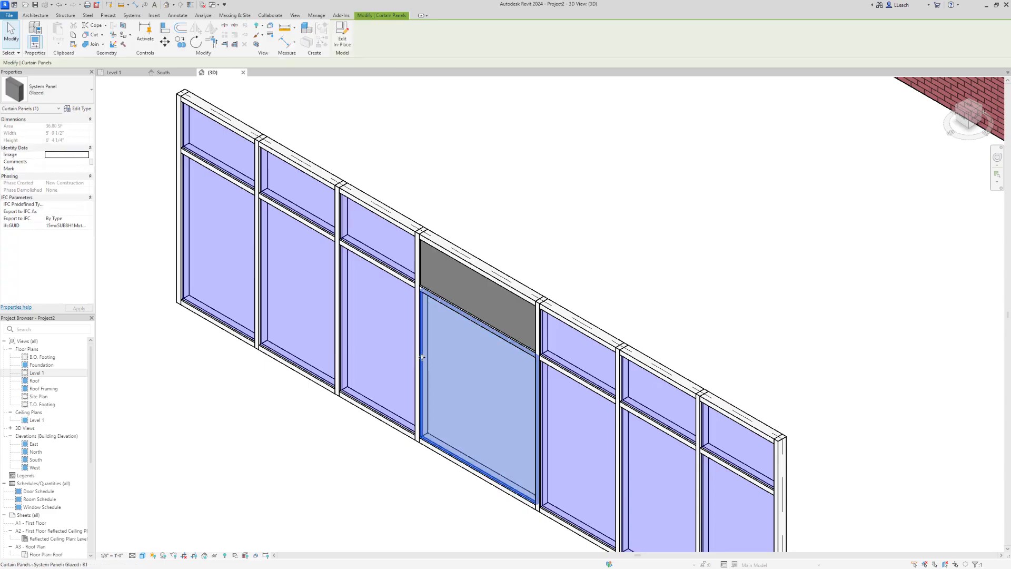
pyautogui.click(90, 94)
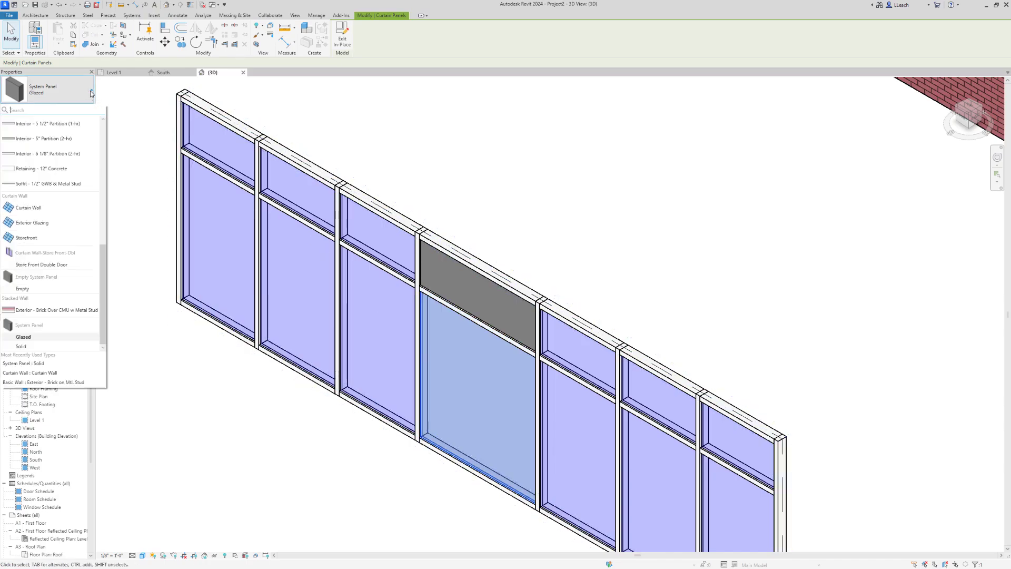
pyautogui.click(58, 265)
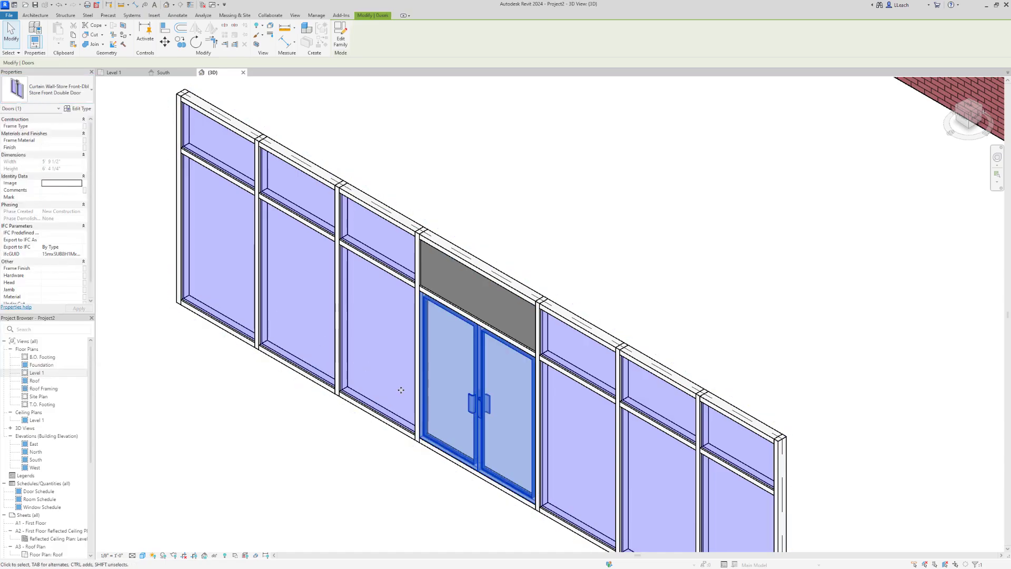
pyautogui.click(144, 271)
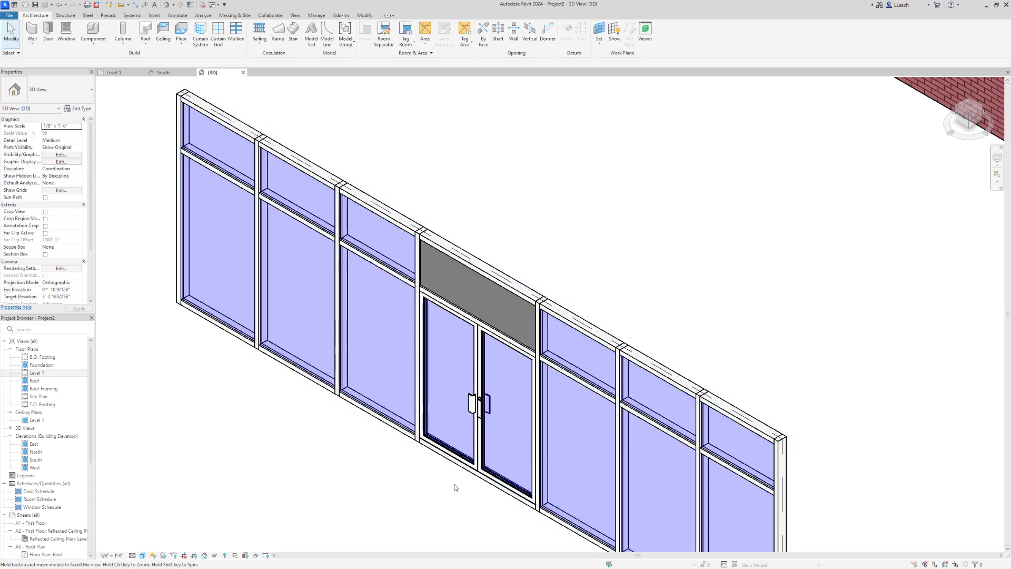
# - Delete the rectangular mullion segment along the base of the double door
pyautogui.scroll(5, 455, 487)
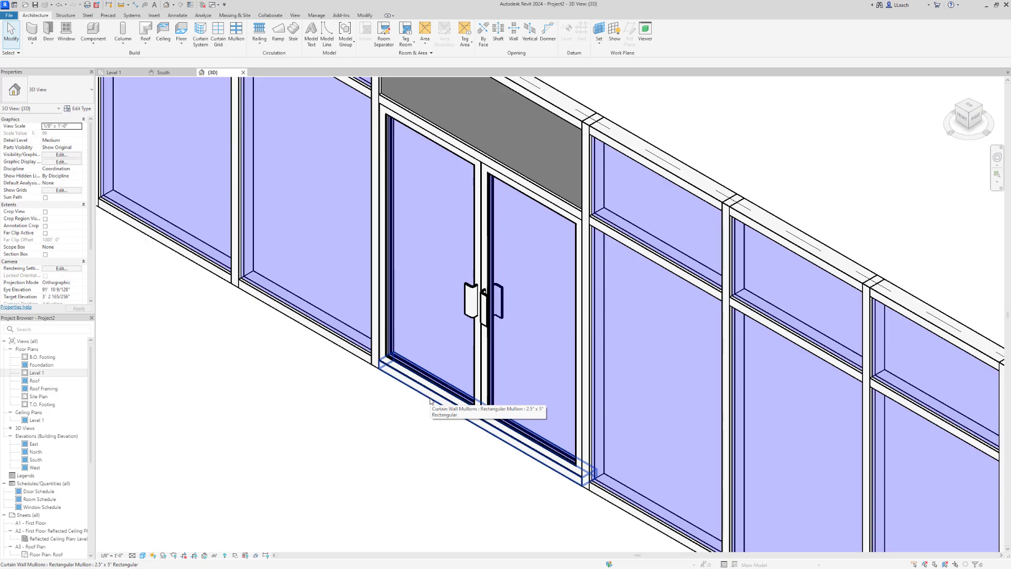
pyautogui.click(430, 402)
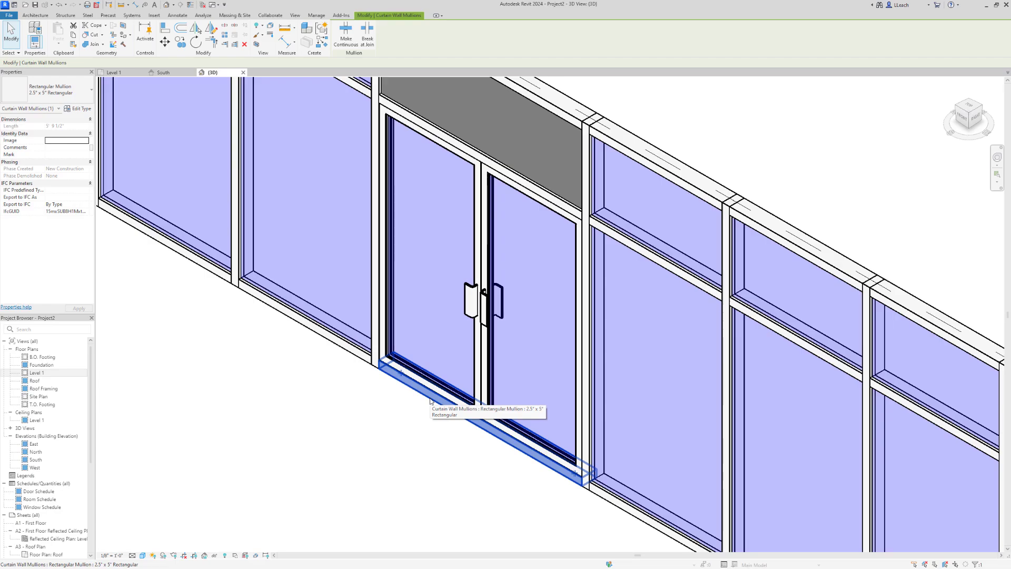
pyautogui.click(452, 420)
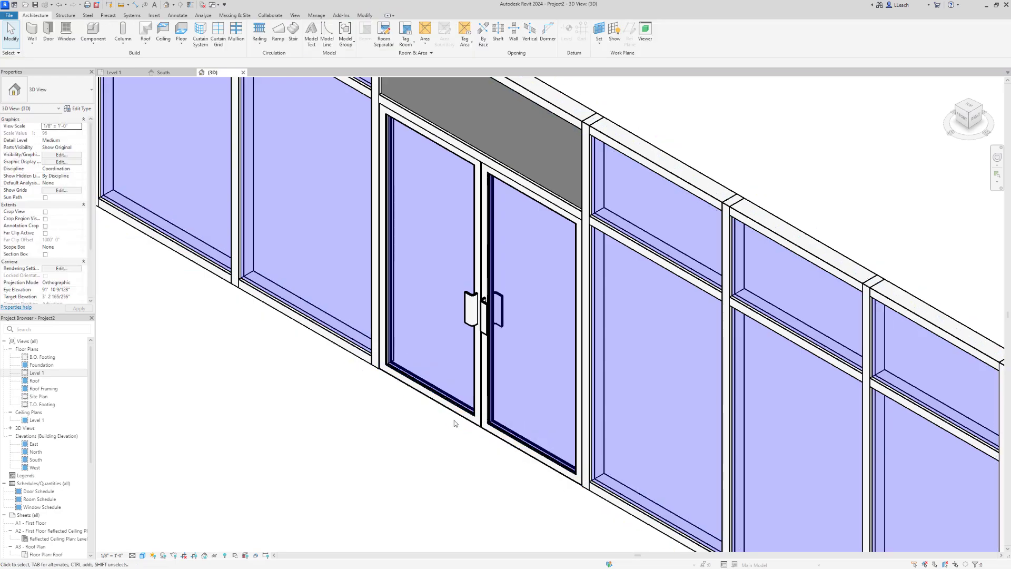
# - Look over the double door and the whole curtain wall in 3D, and open the Level 1 floor plan
pyautogui.moveTo(452, 420); pyautogui.dragTo(445, 442, button='middle')
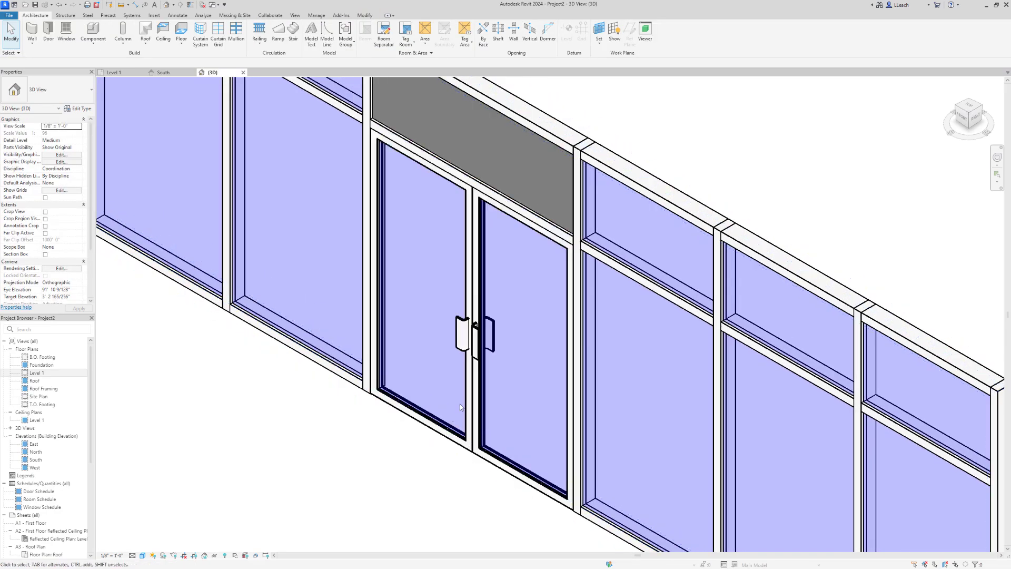
pyautogui.moveTo(460, 404); pyautogui.dragTo(453, 379, button='middle')
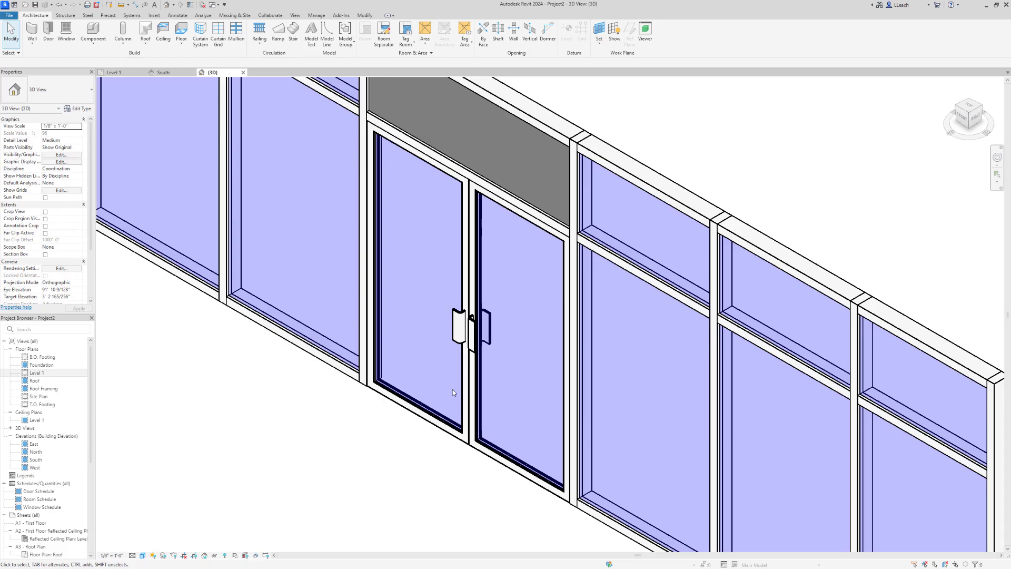
pyautogui.keyDown('shift'); pyautogui.moveTo(464, 398); pyautogui.dragTo(529, 354, button='middle'); pyautogui.keyUp('shift')
pyautogui.scroll(-5, 467, 398)
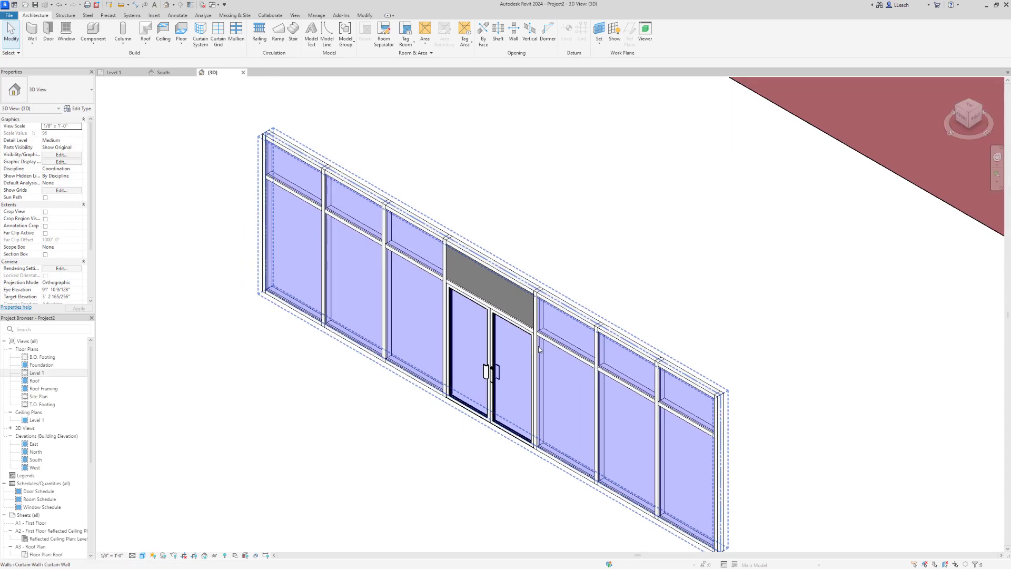
pyautogui.moveTo(547, 248); pyautogui.dragTo(615, 237, button='middle')
pyautogui.scroll(1, 615, 237)
pyautogui.scroll(-2, 614, 237)
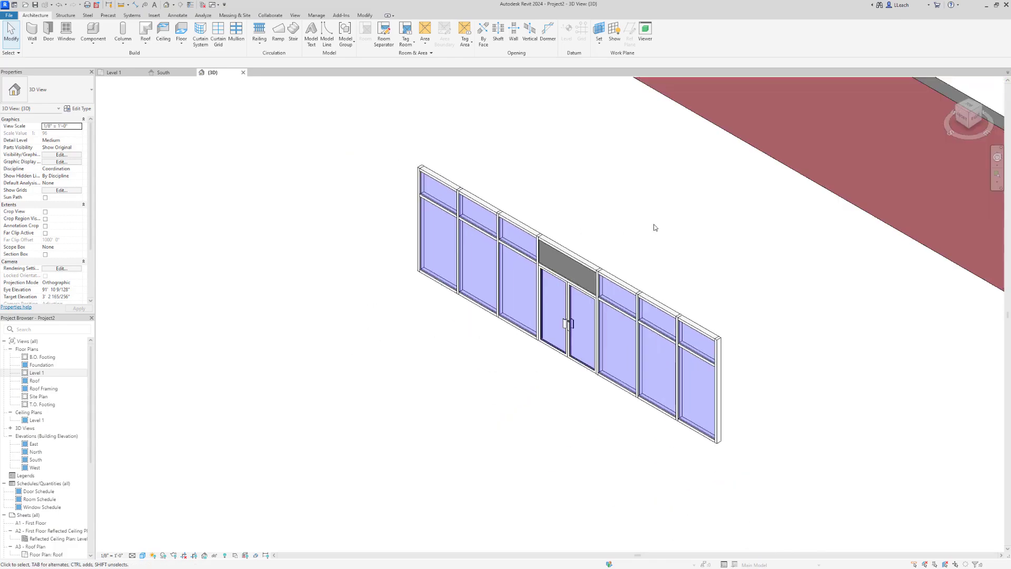
pyautogui.scroll(-1, 655, 227)
pyautogui.moveTo(723, 210); pyautogui.dragTo(641, 253, button='middle')
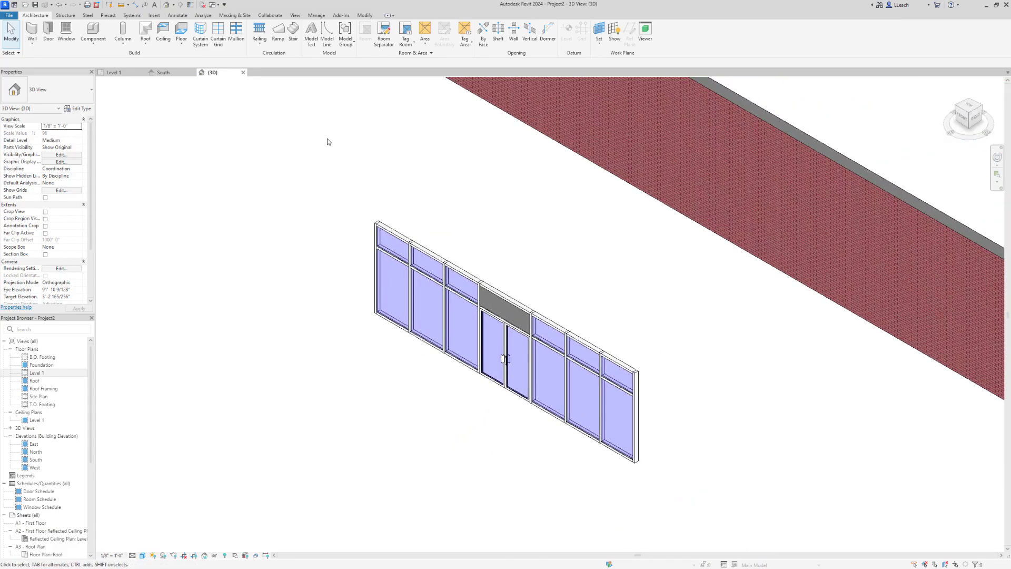
pyautogui.click(122, 71)
pyautogui.moveTo(473, 367); pyautogui.dragTo(442, 353, button='middle')
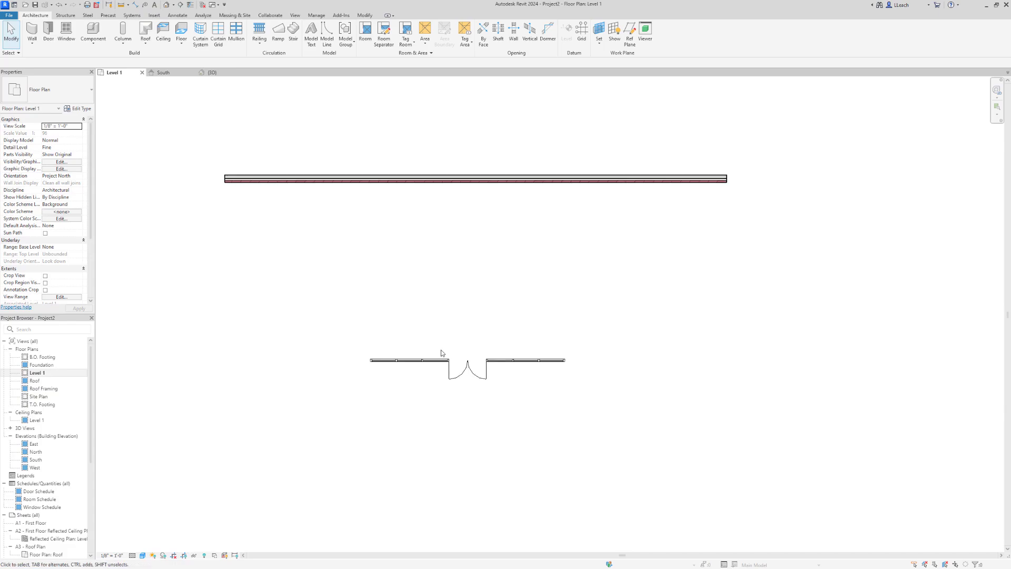
# - Try to move the entire curtain wall with its doors onto the brick wall, and undo the move
pyautogui.moveTo(348, 331); pyautogui.dragTo(621, 418)
pyautogui.moveTo(531, 358); pyautogui.dragTo(492, 176)
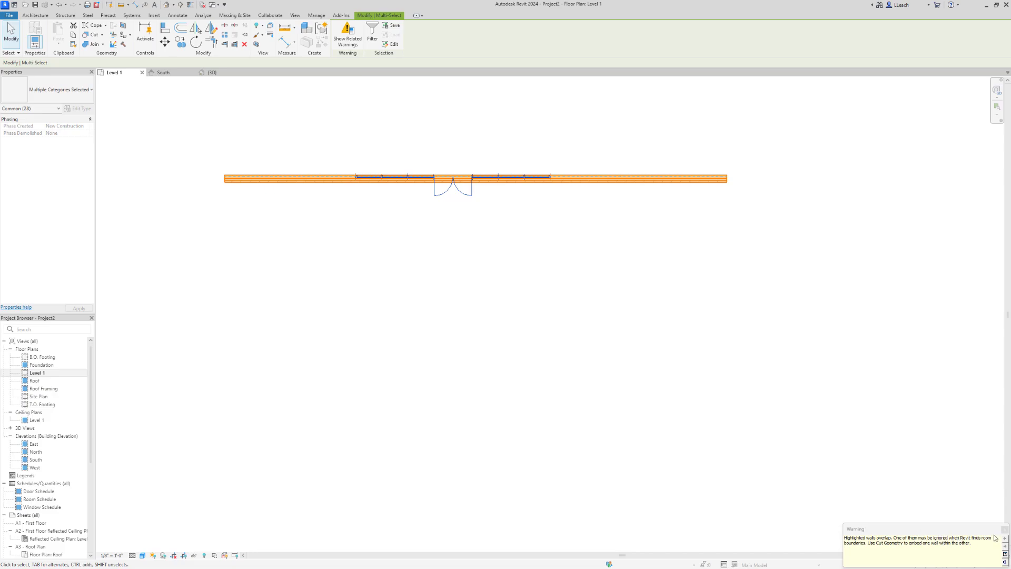
pyautogui.click(517, 413)
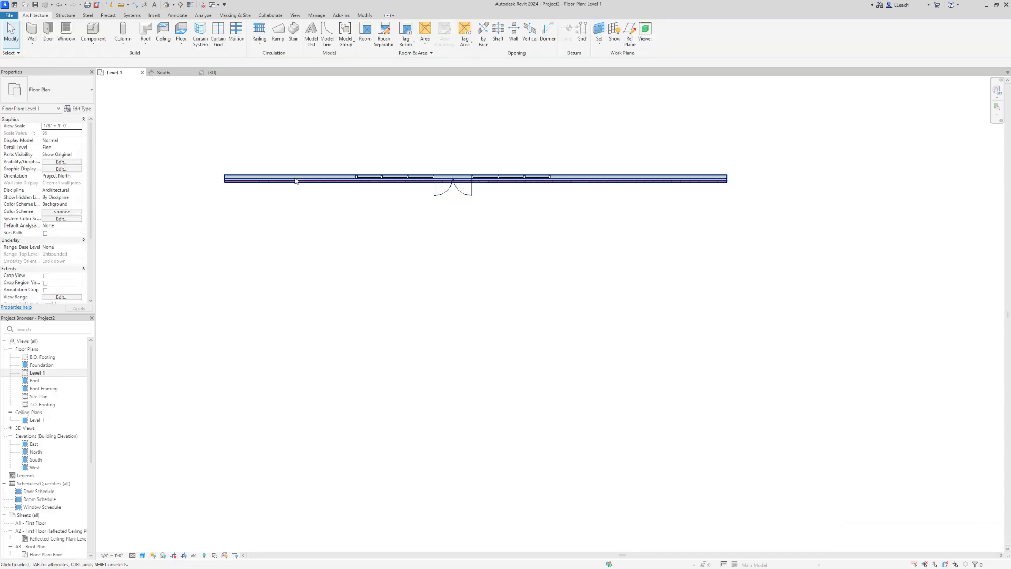
pyautogui.click(61, 5)
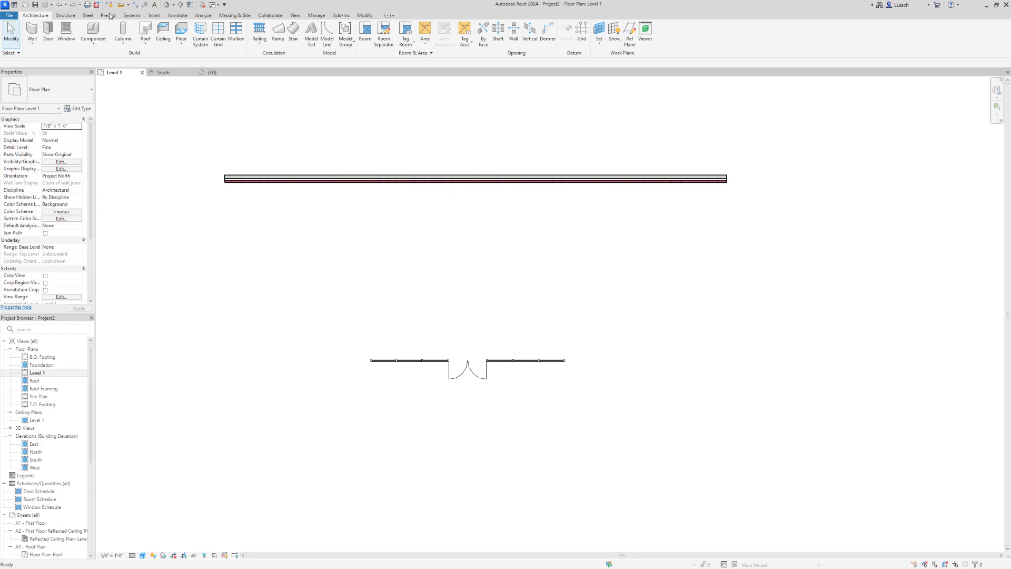
# - Enable Automatically Embed in the Curtain Wall type properties and apply the change
pyautogui.click(460, 361)
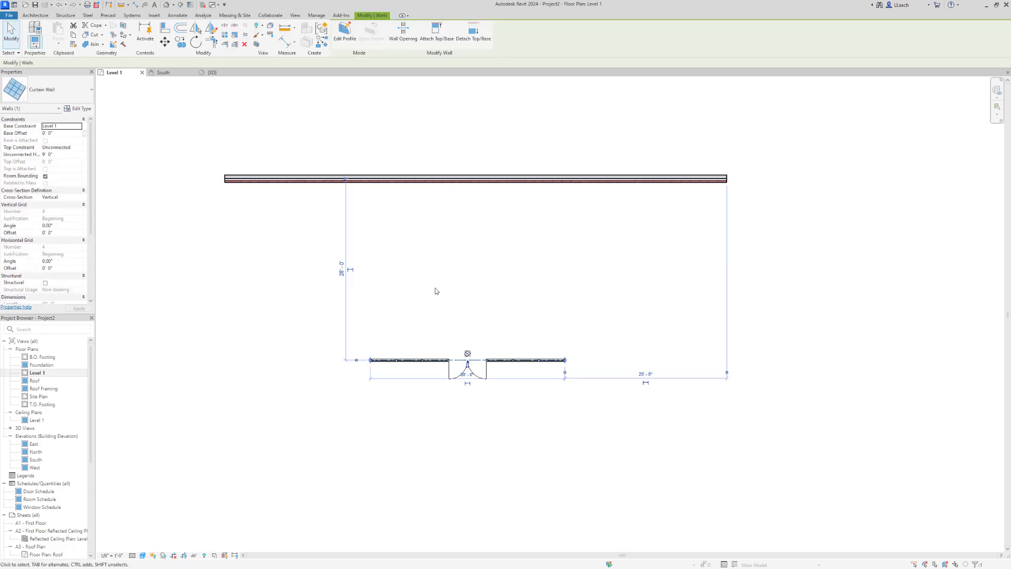
pyautogui.click(86, 109)
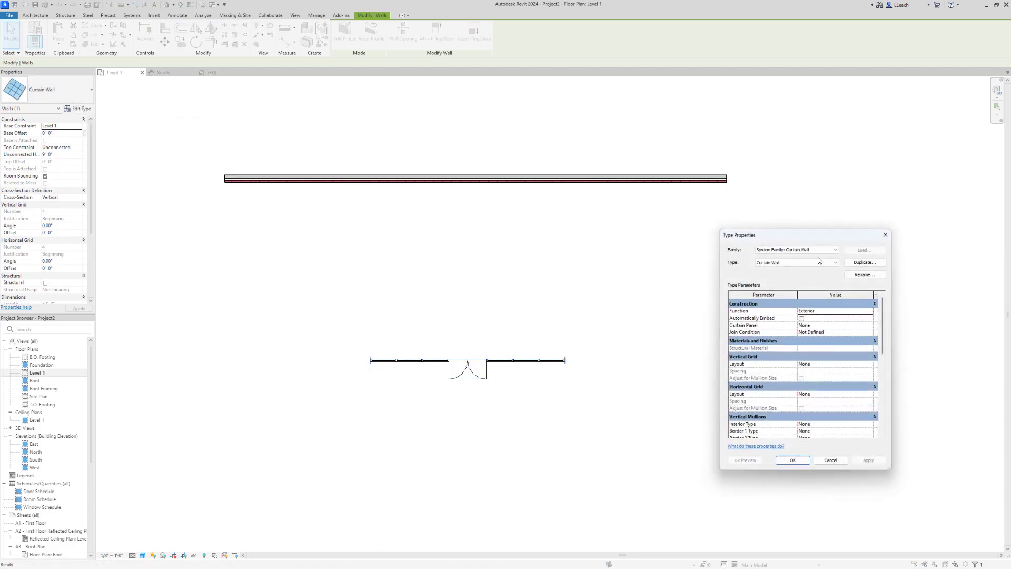
pyautogui.moveTo(746, 322)
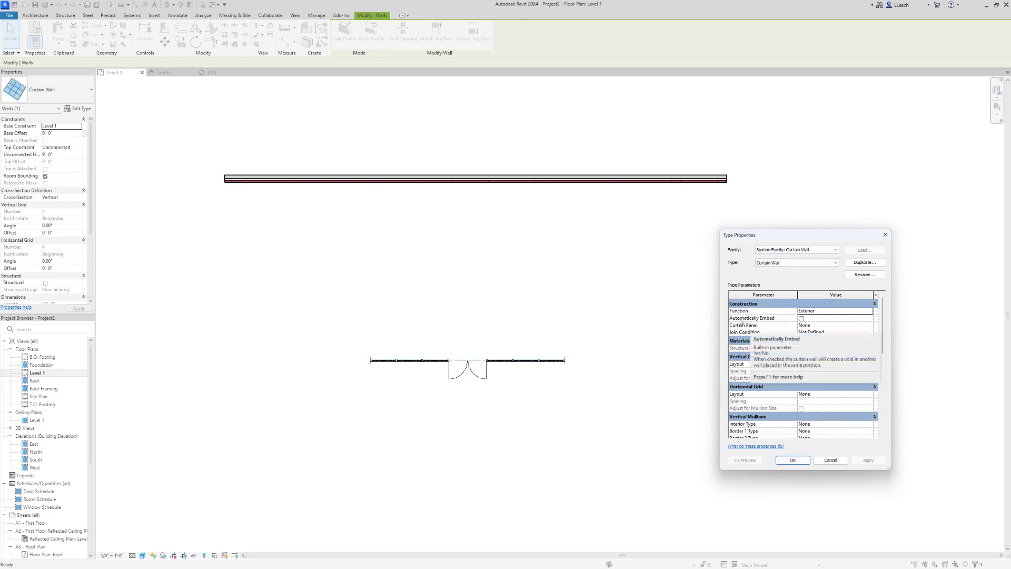
pyautogui.click(802, 319)
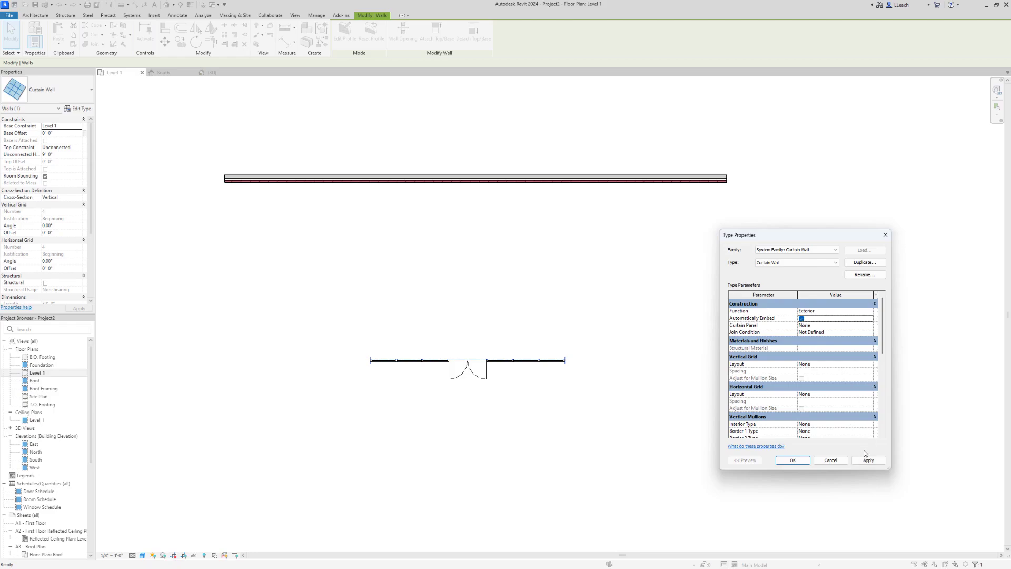
pyautogui.click(869, 460)
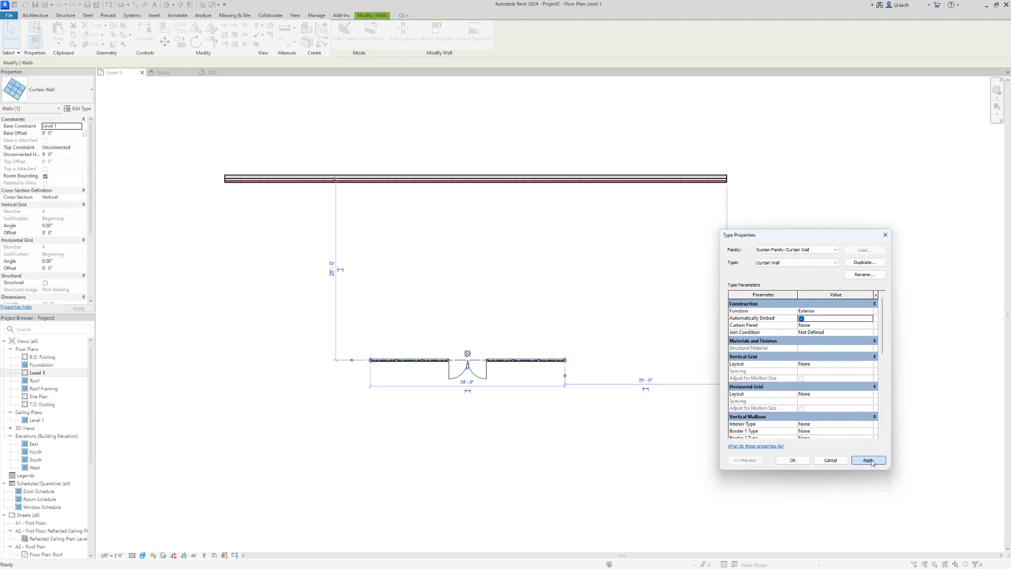
pyautogui.click(798, 460)
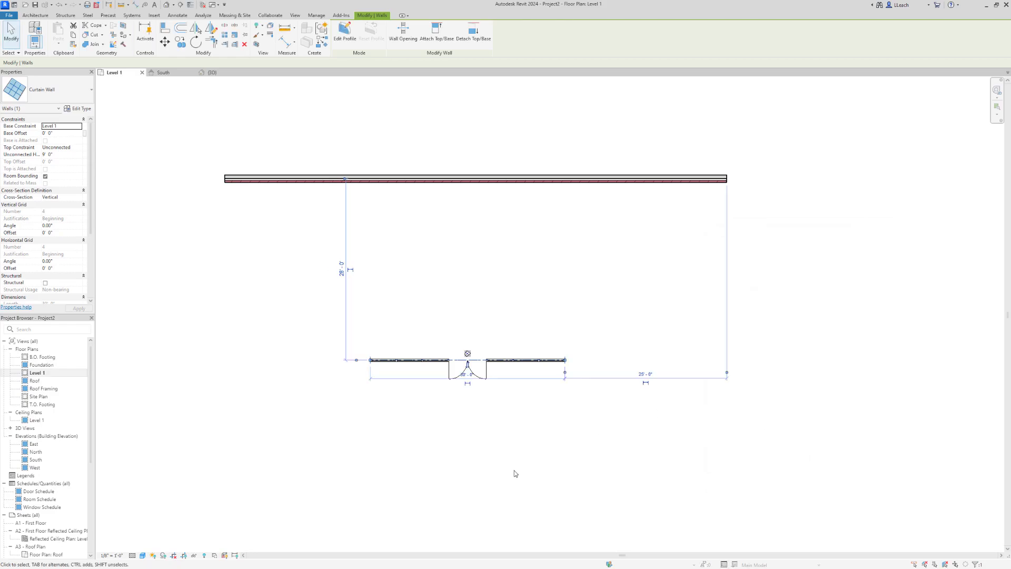
# - Select the entire curtain wall with its mullions and doors and move it north into the brick wall, near the middle of its length
pyautogui.click(417, 390)
pyautogui.moveTo(351, 338); pyautogui.dragTo(593, 418)
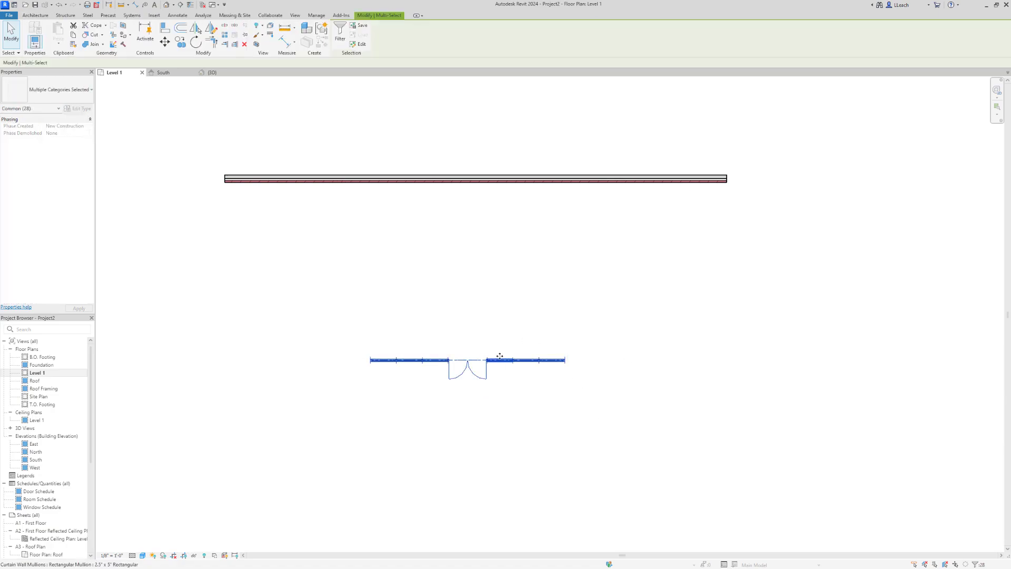
pyautogui.moveTo(500, 360); pyautogui.dragTo(505, 176)
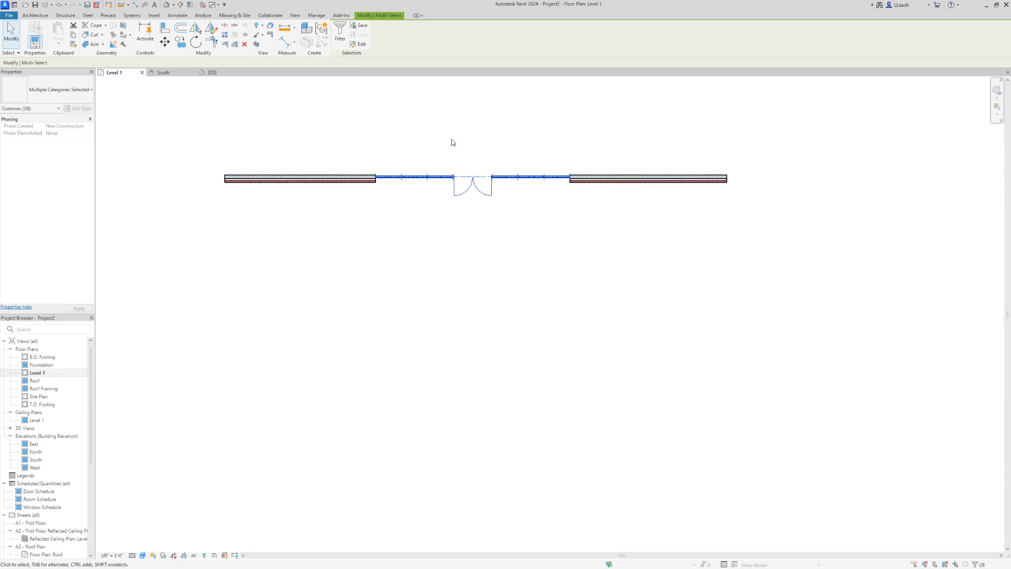
# - Deselect the curtain wall and inspect its embedded opening in the brick wall in the 3D view
pyautogui.press('Escape')
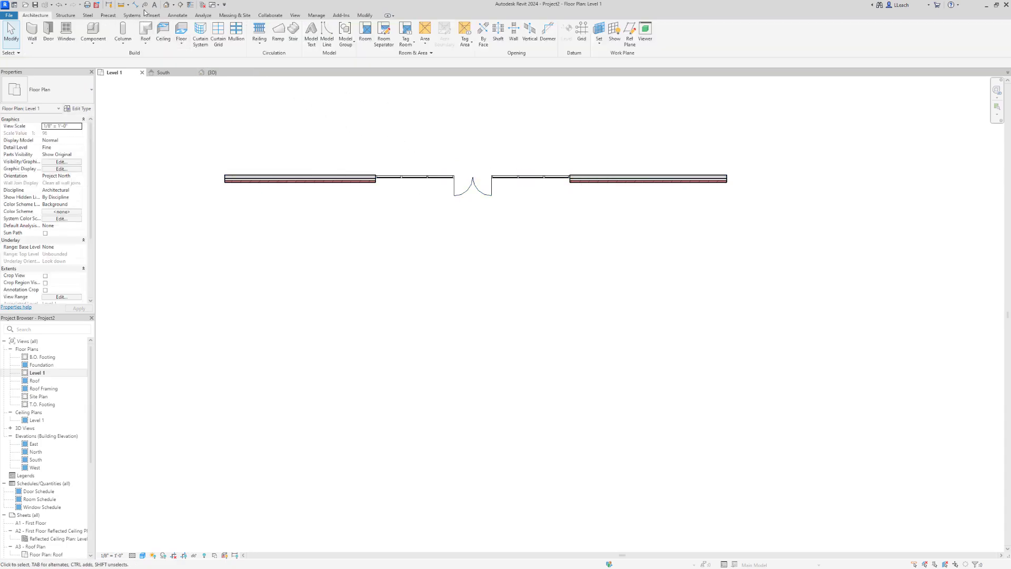
pyautogui.click(217, 73)
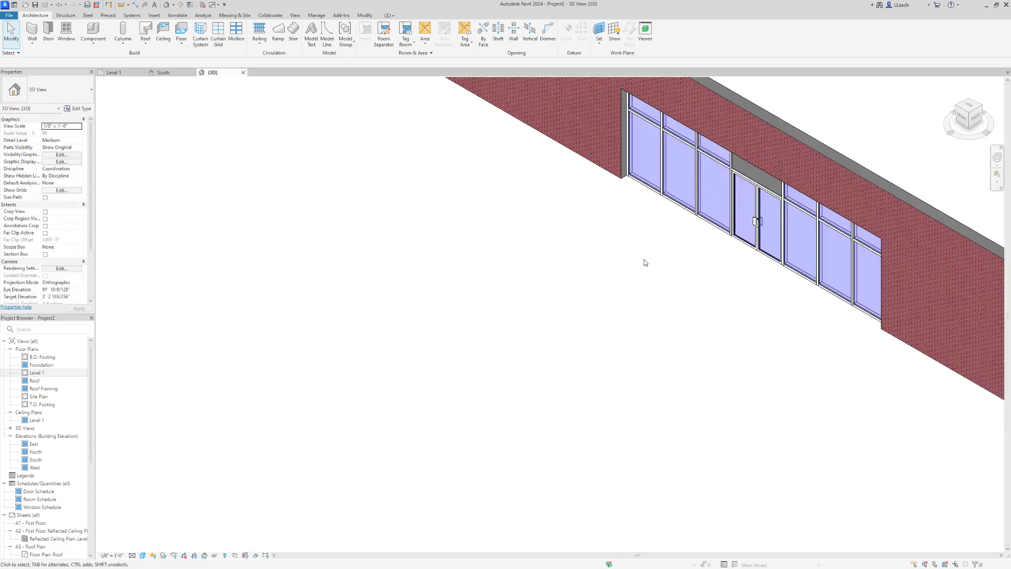
pyautogui.keyDown('shift'); pyautogui.moveTo(646, 265); pyautogui.dragTo(546, 391, button='middle'); pyautogui.keyUp('shift')
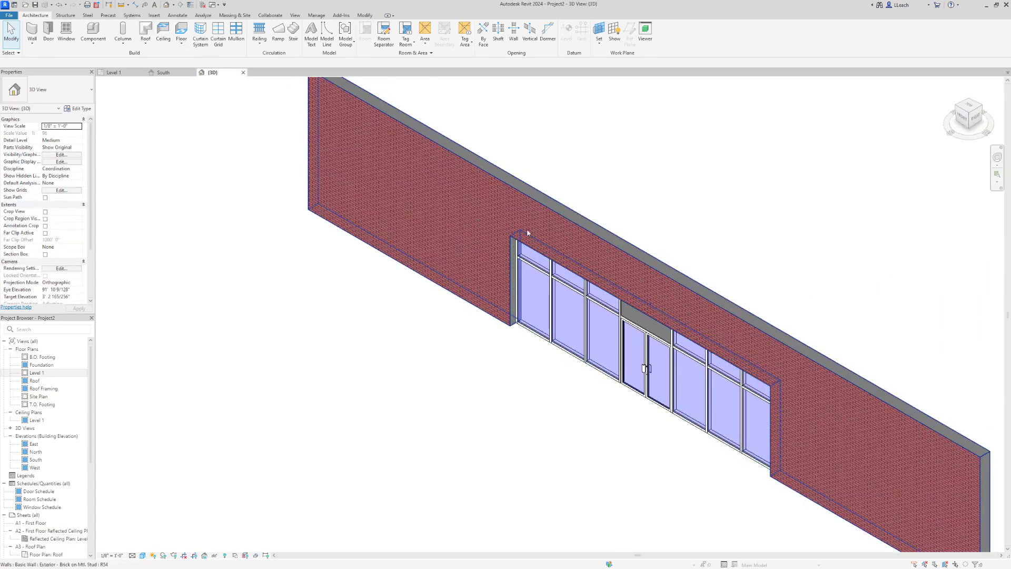
pyautogui.moveTo(650, 378); pyautogui.dragTo(621, 390, button='middle')
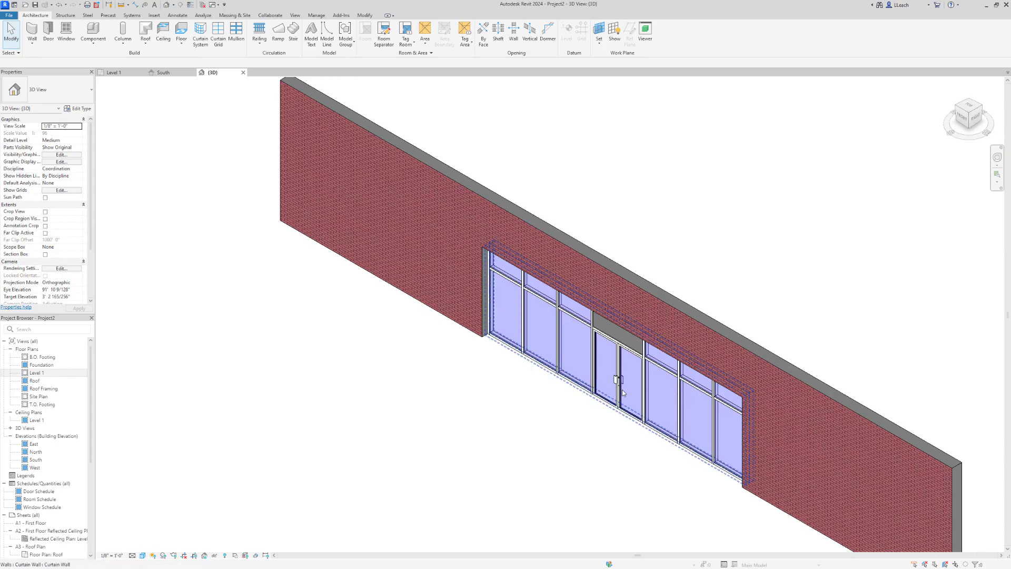
pyautogui.scroll(2, 732, 305)
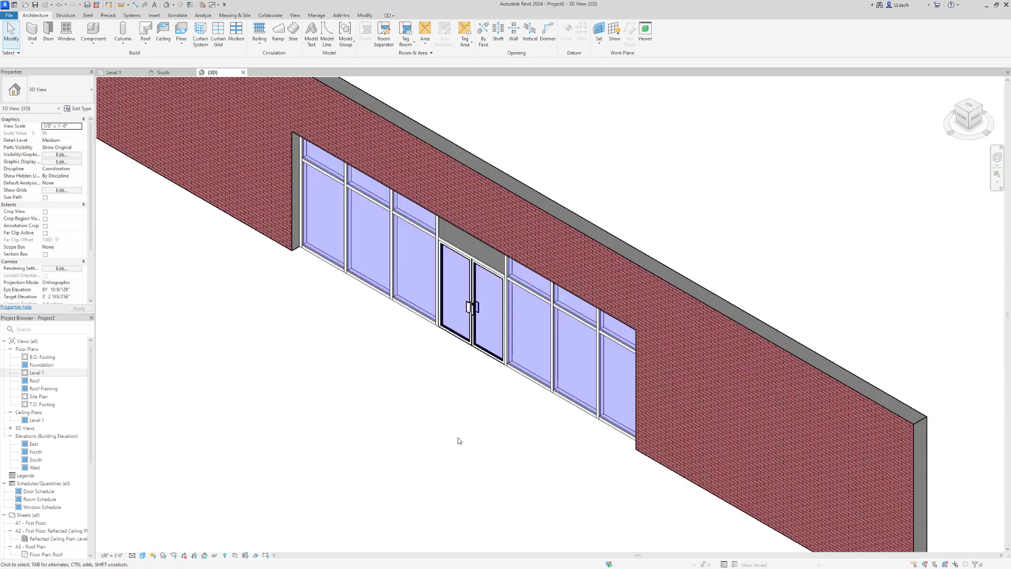
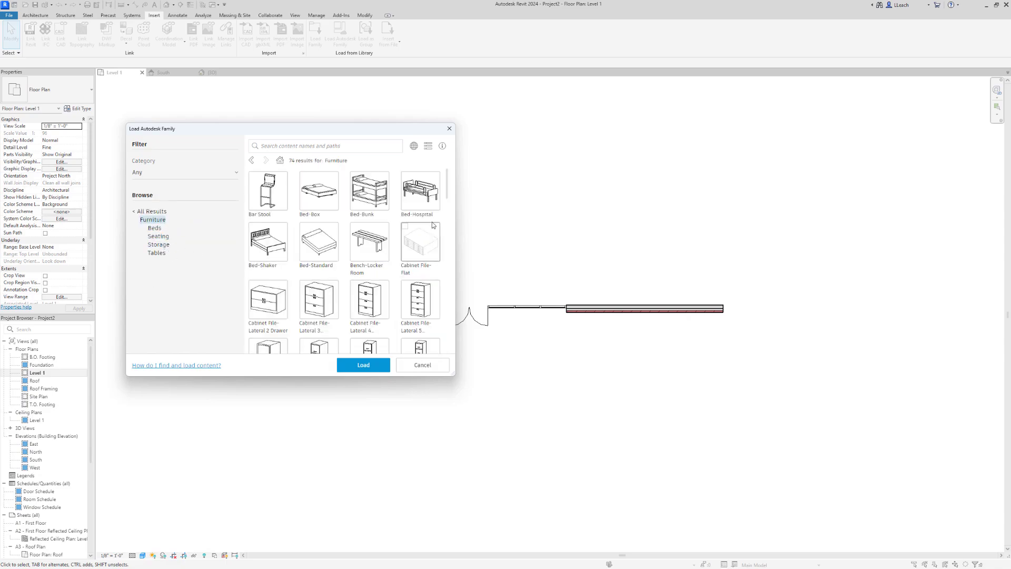
# - Look through the Furniture families in the Autodesk family library, including the Beds subcategory
pyautogui.scroll(-10, 415, 226)
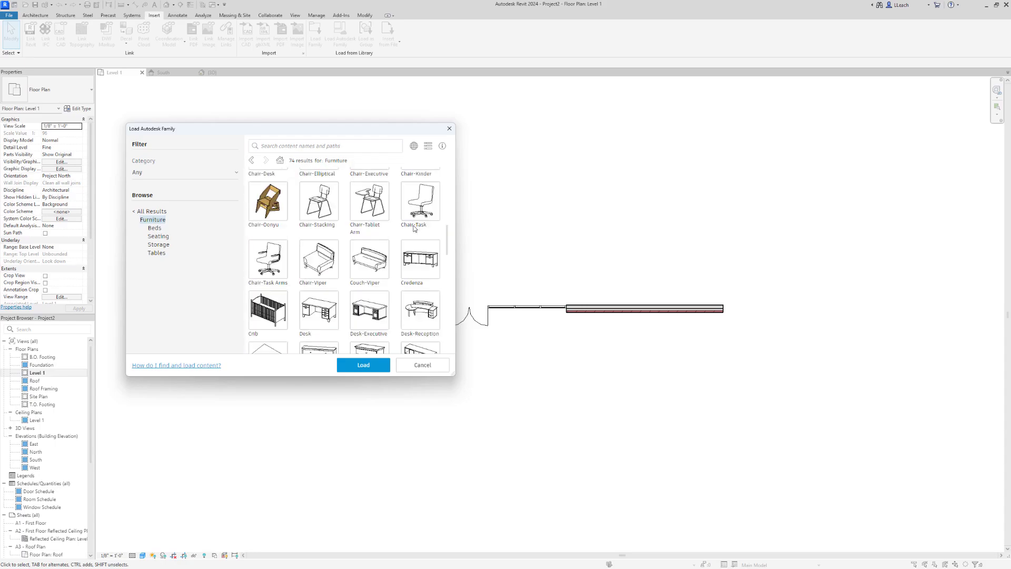
pyautogui.scroll(-10, 404, 265)
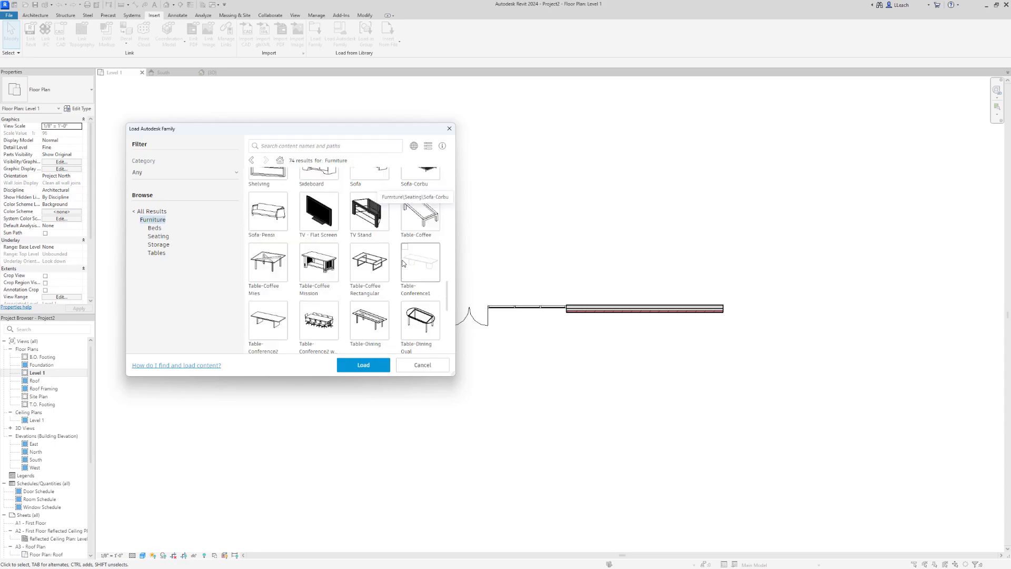
pyautogui.scroll(-5, 404, 263)
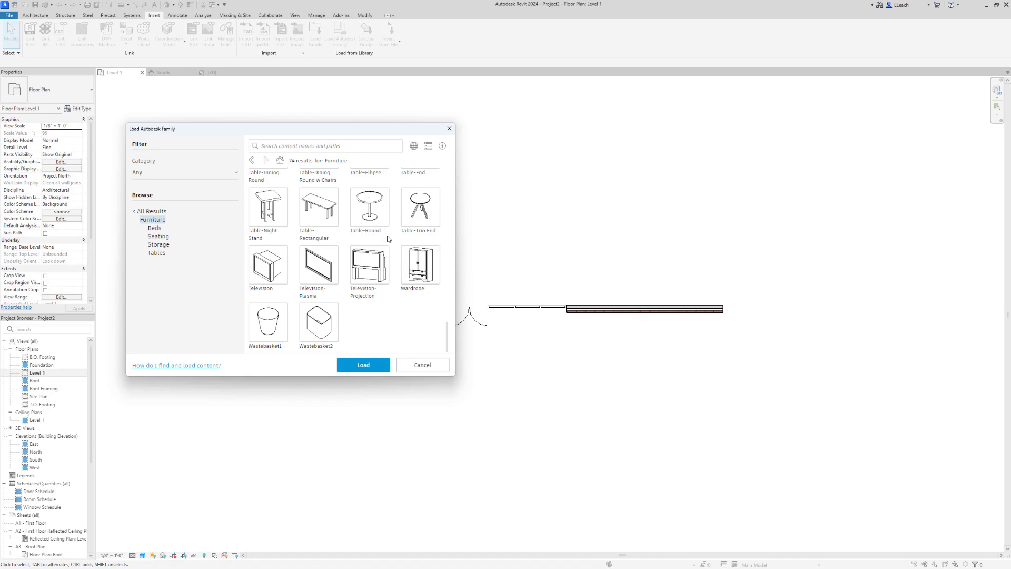
pyautogui.scroll(10, 390, 239)
pyautogui.scroll(8, 391, 241)
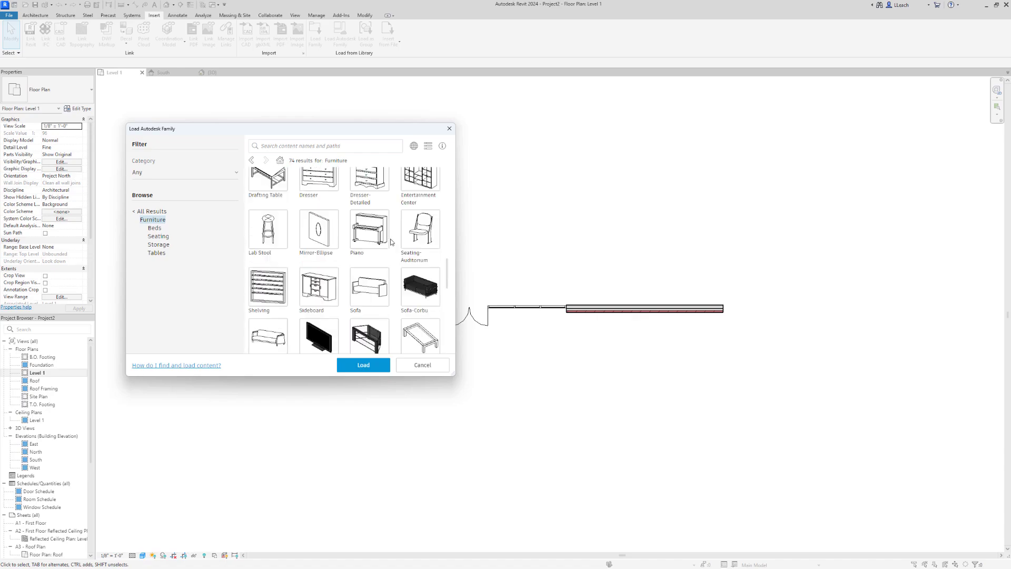
pyautogui.scroll(3, 391, 242)
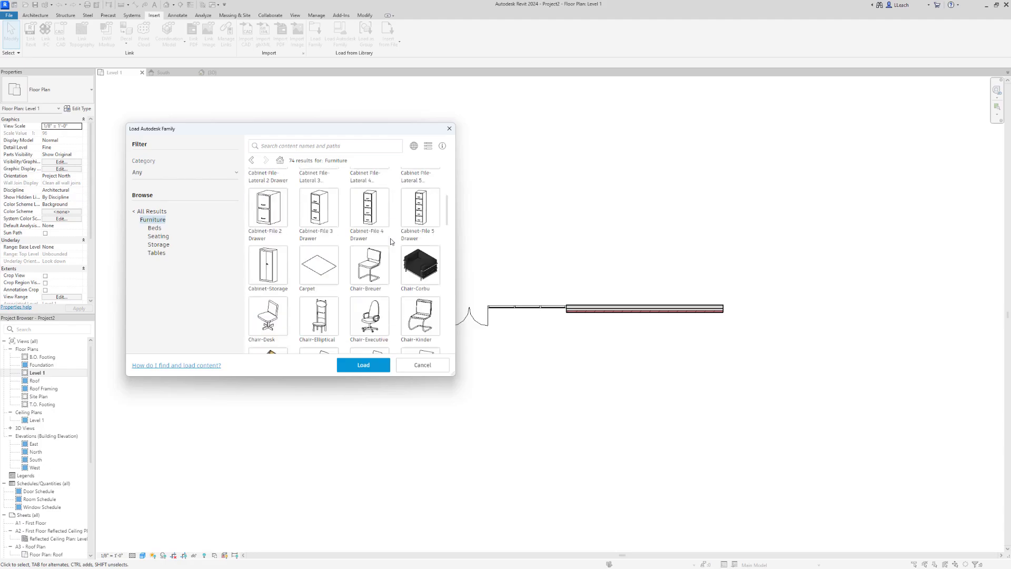
pyautogui.scroll(1, 391, 242)
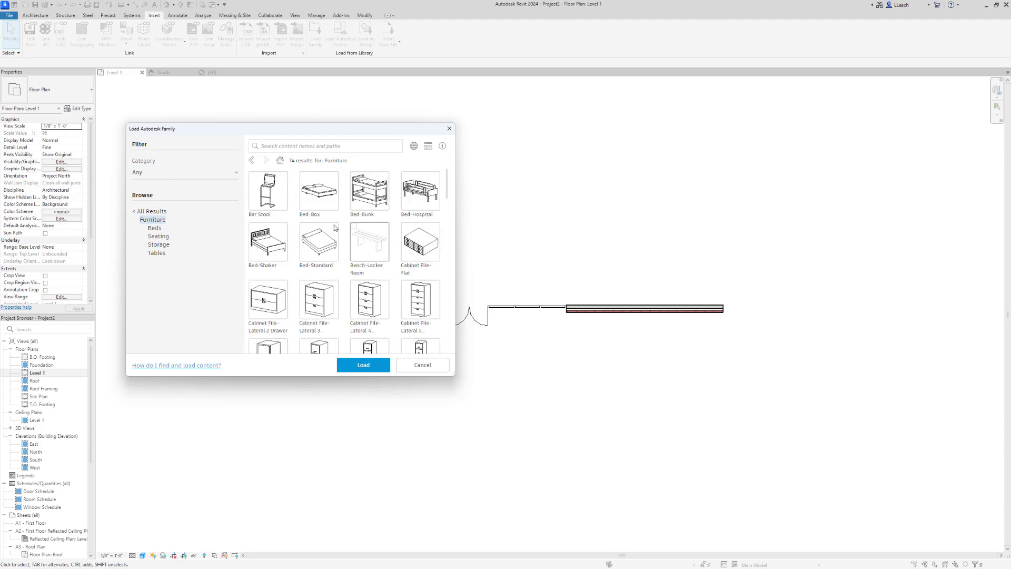
pyautogui.scroll(-6, 352, 242)
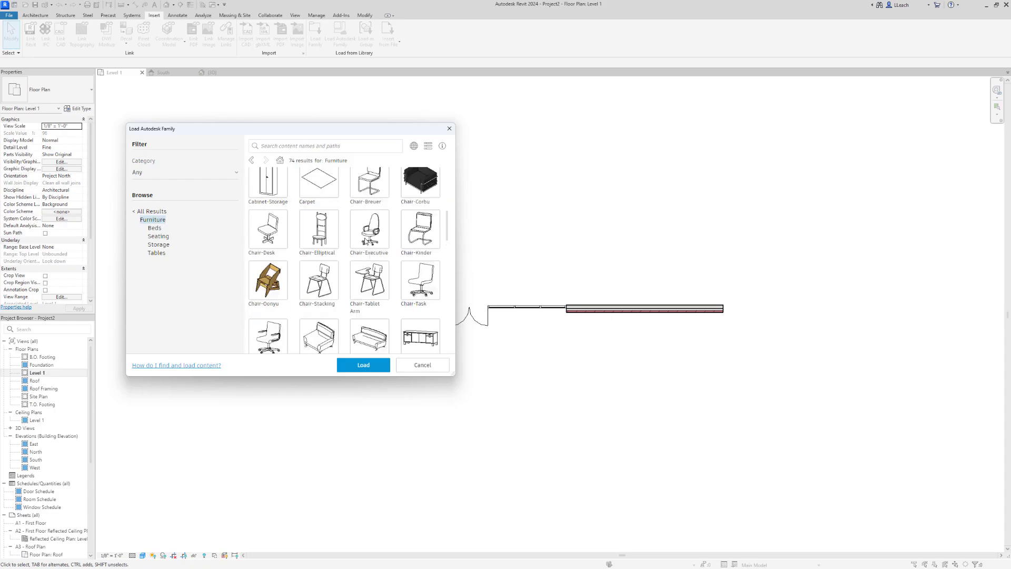
pyautogui.scroll(3, 352, 243)
pyautogui.click(155, 228)
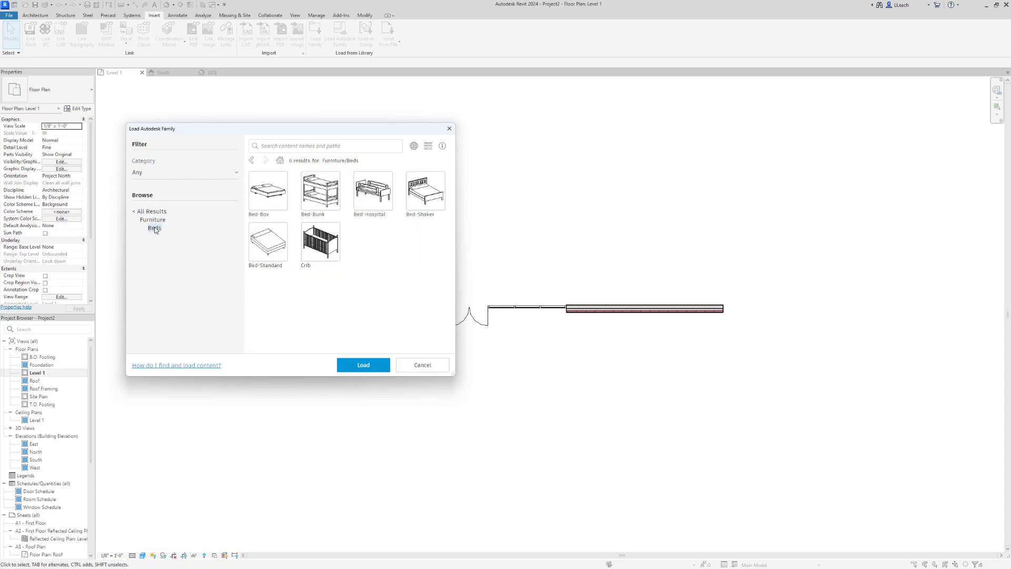
# - Look through the Entourage and Planting categories of the Autodesk family library
pyautogui.click(150, 212)
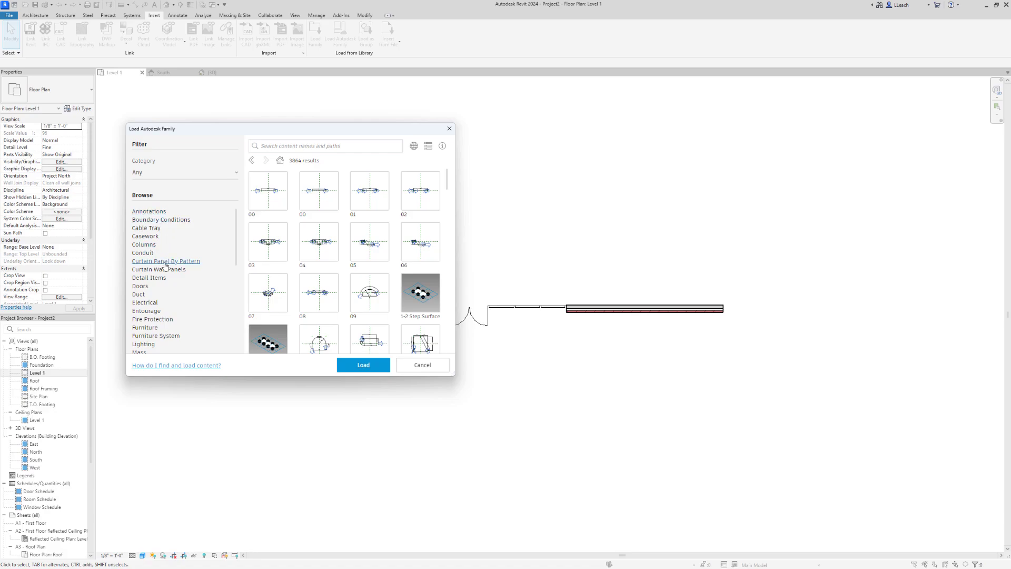
pyautogui.scroll(-2, 164, 266)
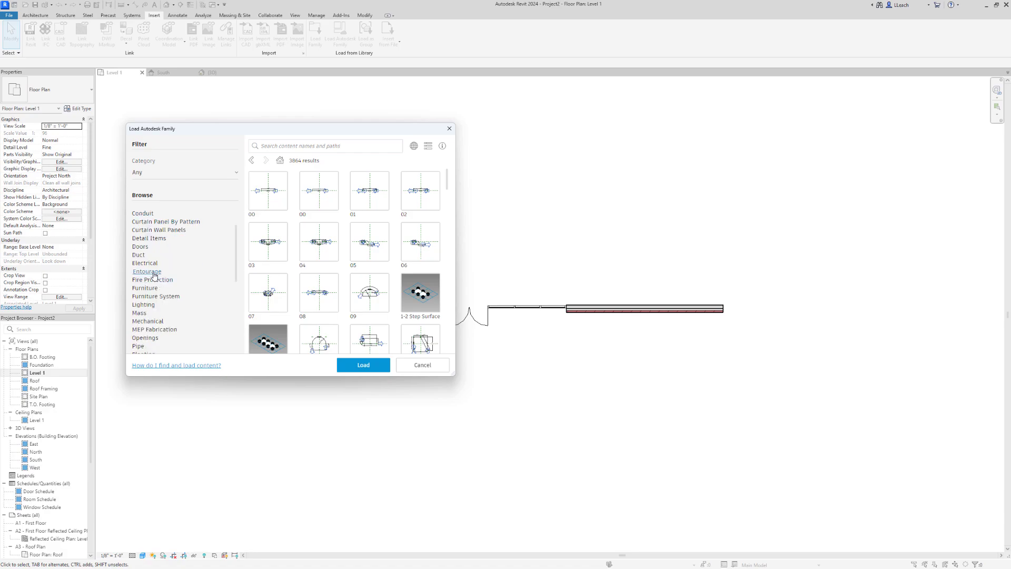
pyautogui.click(147, 272)
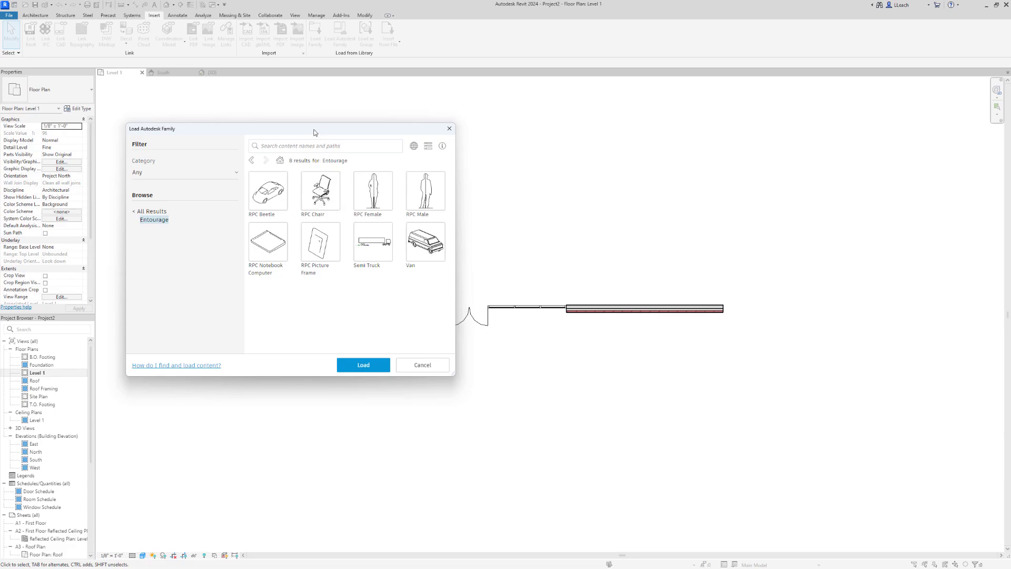
pyautogui.moveTo(315, 132); pyautogui.dragTo(332, 152)
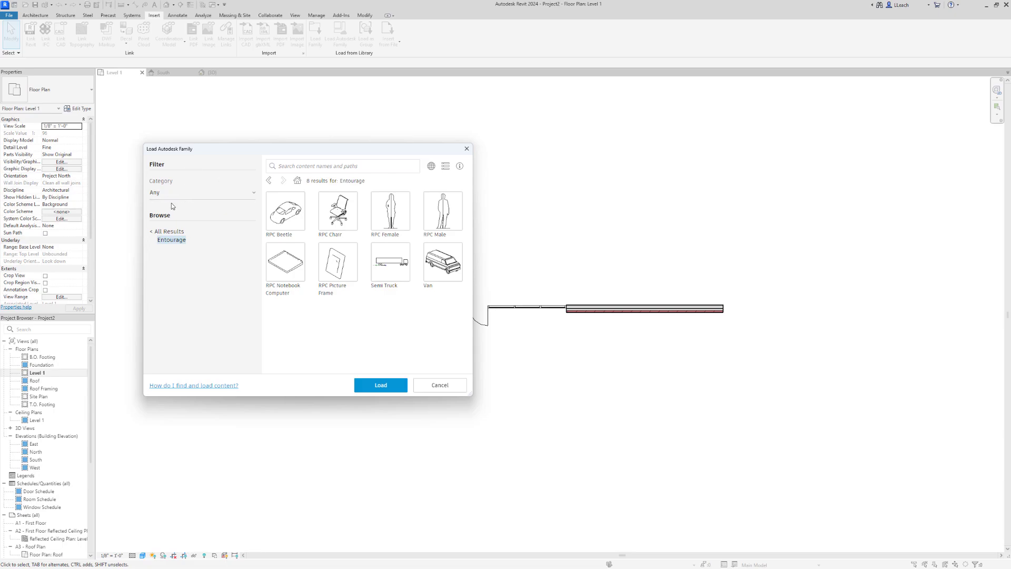
pyautogui.click(153, 233)
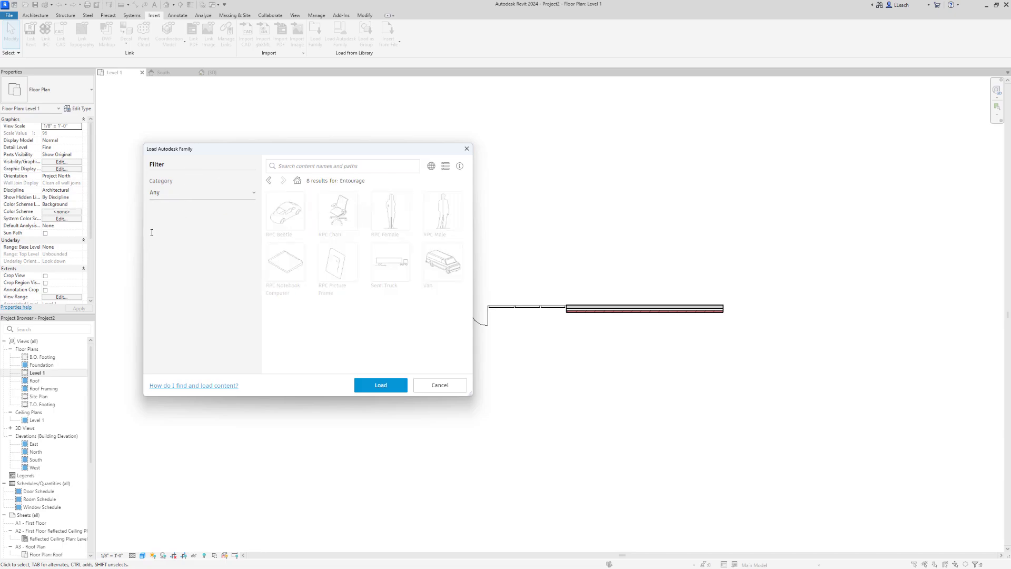
pyautogui.scroll(-5, 190, 297)
pyautogui.scroll(-1, 190, 297)
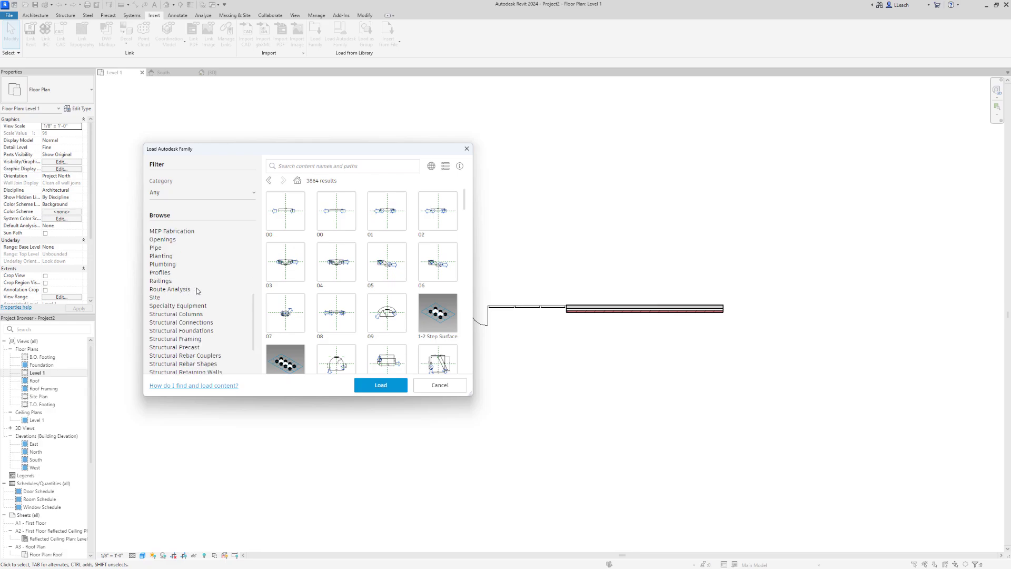
pyautogui.click(161, 256)
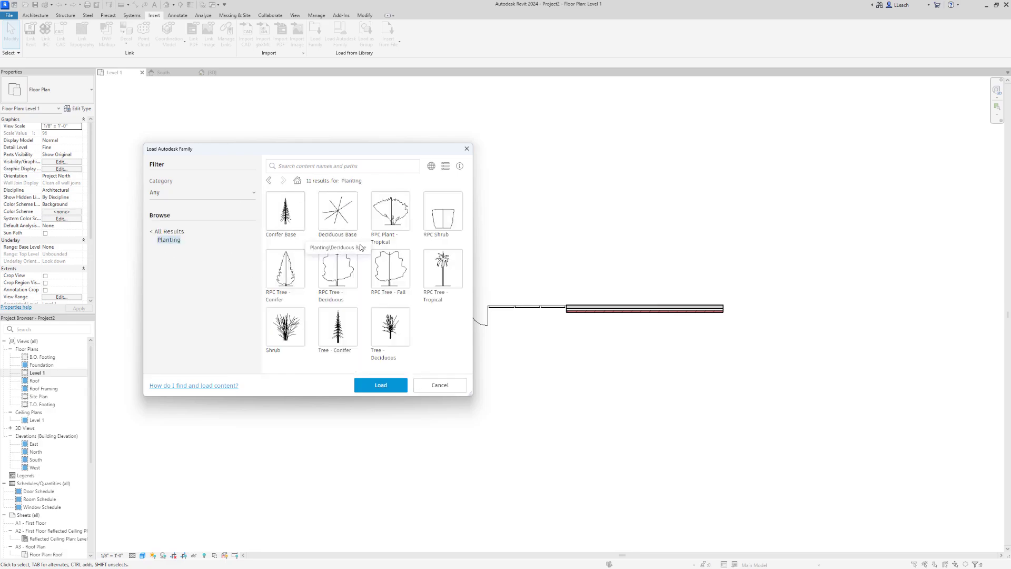
# - Examine the Site families in the Autodesk family library, from site accessories to parking and utility items
pyautogui.click(168, 232)
pyautogui.scroll(-4, 201, 279)
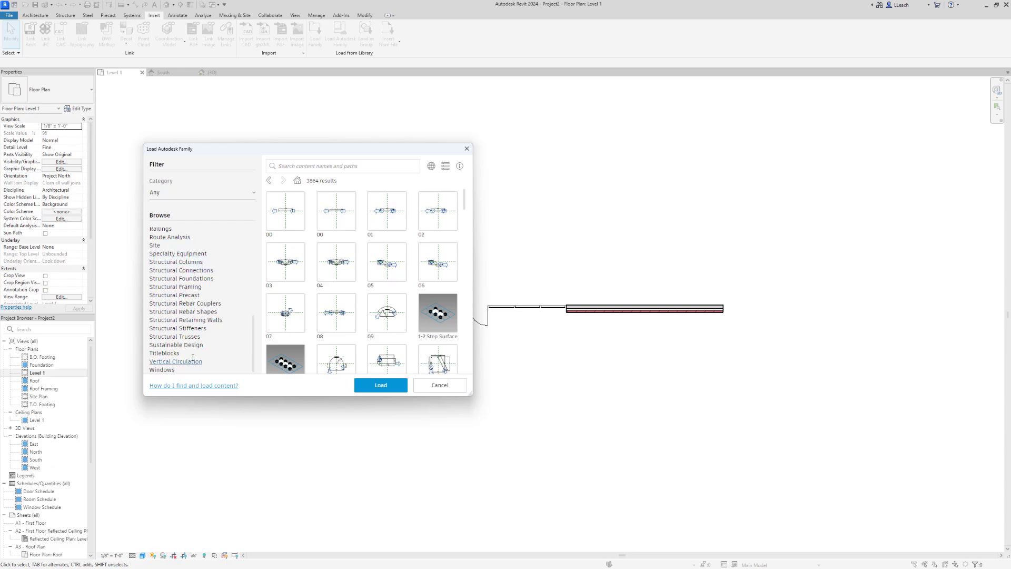
pyautogui.click(152, 246)
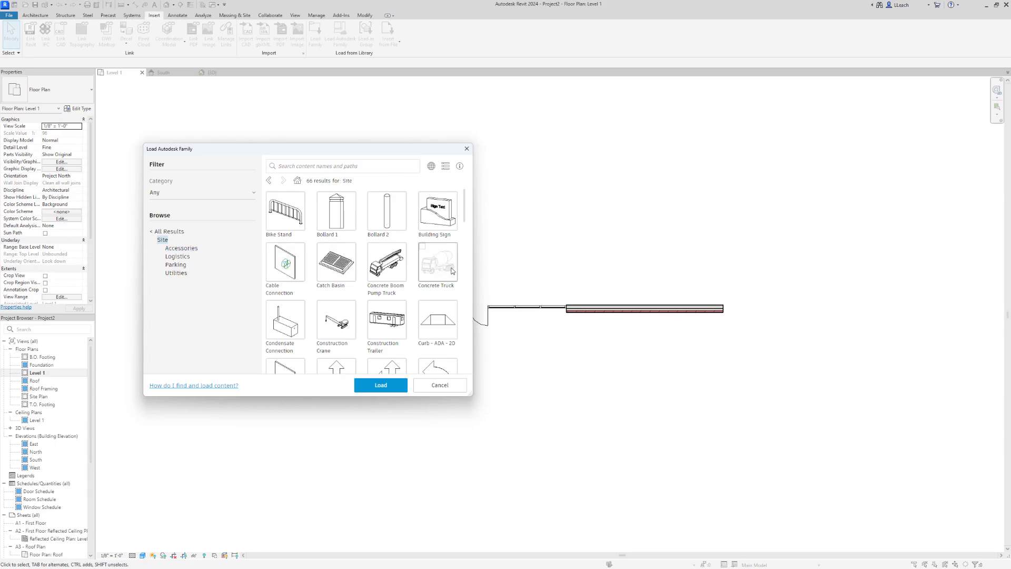
pyautogui.scroll(-1, 448, 272)
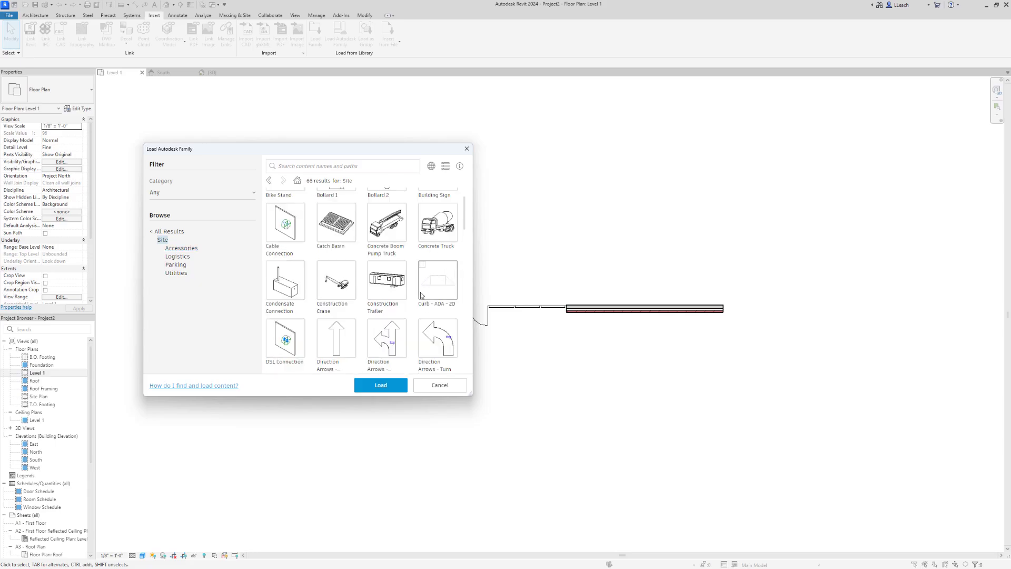
pyautogui.scroll(-2, 379, 327)
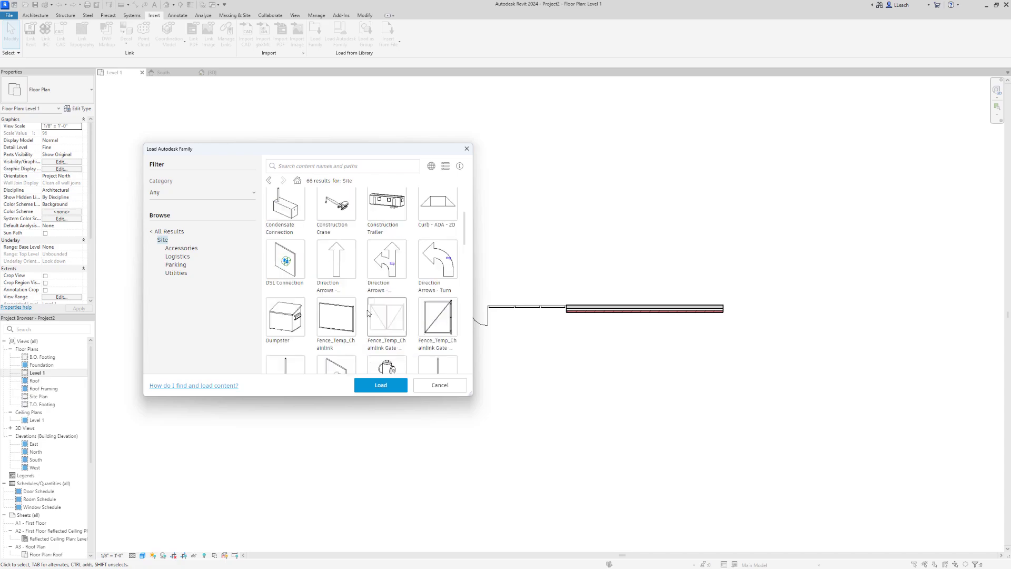
pyautogui.scroll(-2, 369, 287)
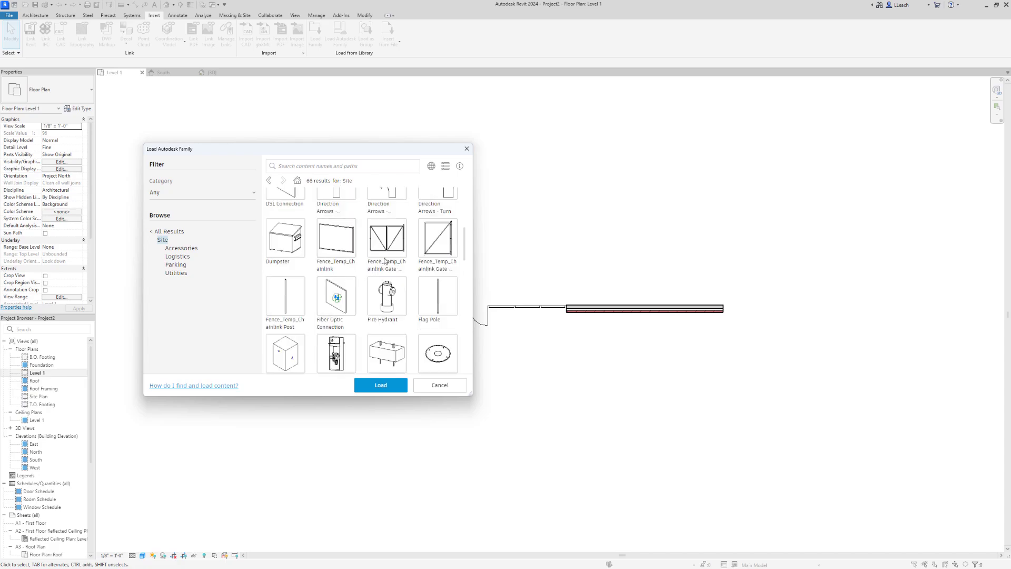
pyautogui.scroll(-2, 400, 284)
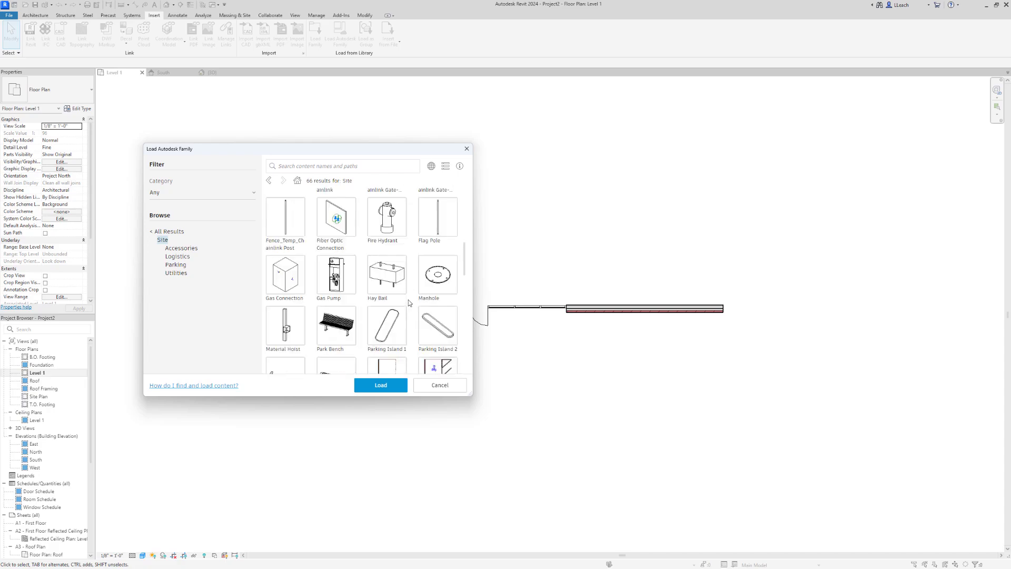
pyautogui.scroll(-1, 409, 299)
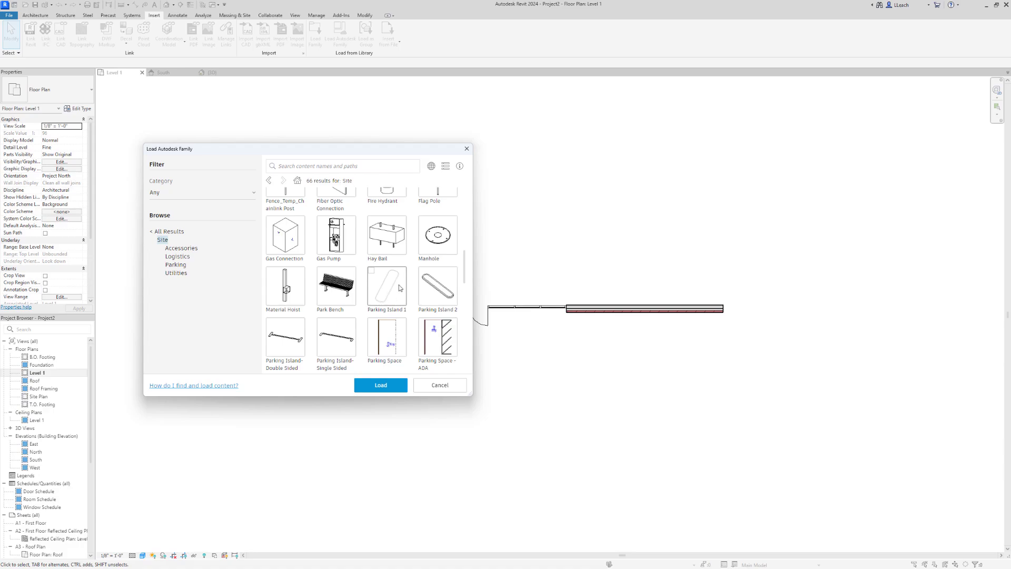
pyautogui.scroll(-1, 414, 266)
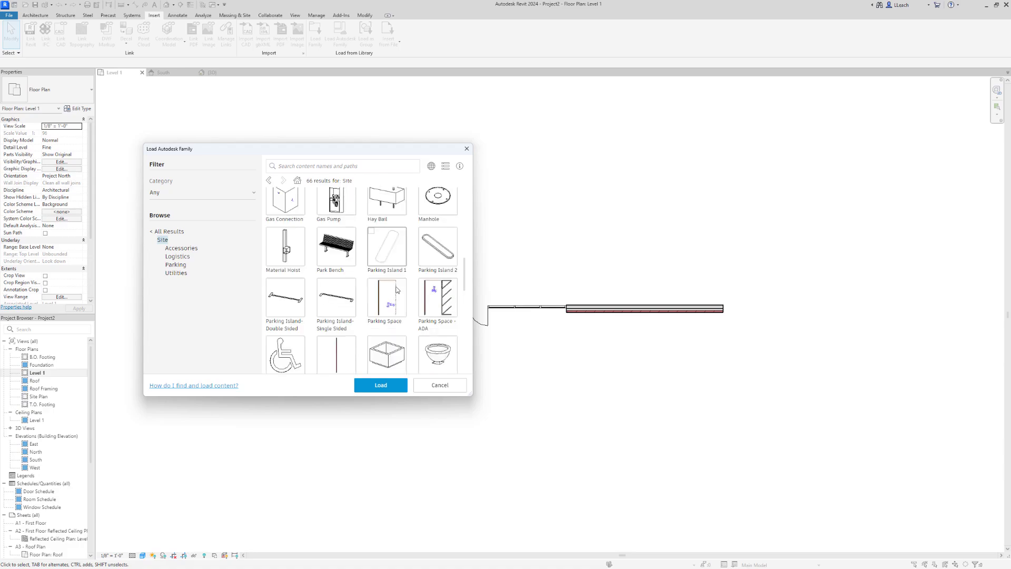
pyautogui.scroll(-3, 414, 265)
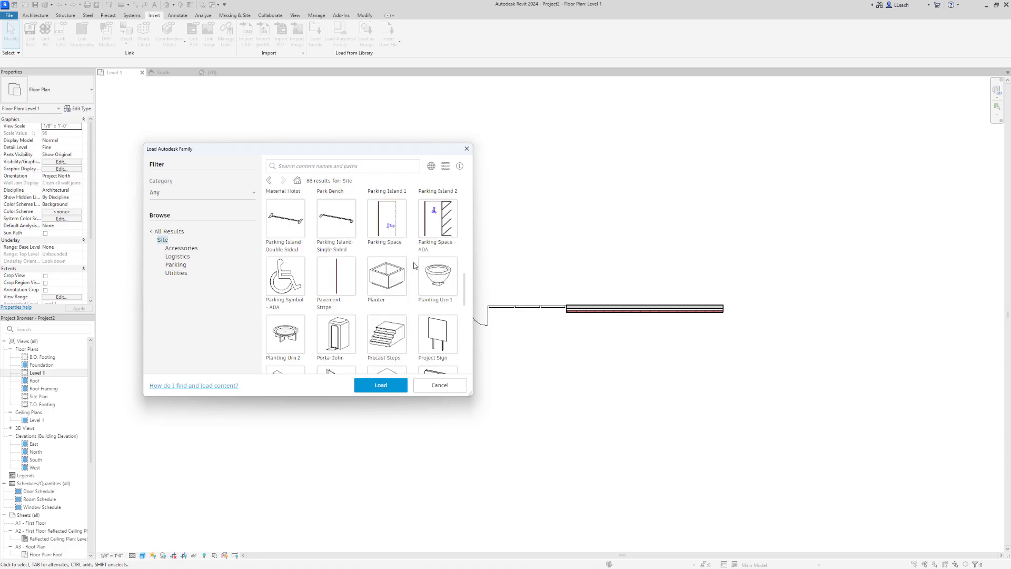
pyautogui.scroll(-7, 415, 265)
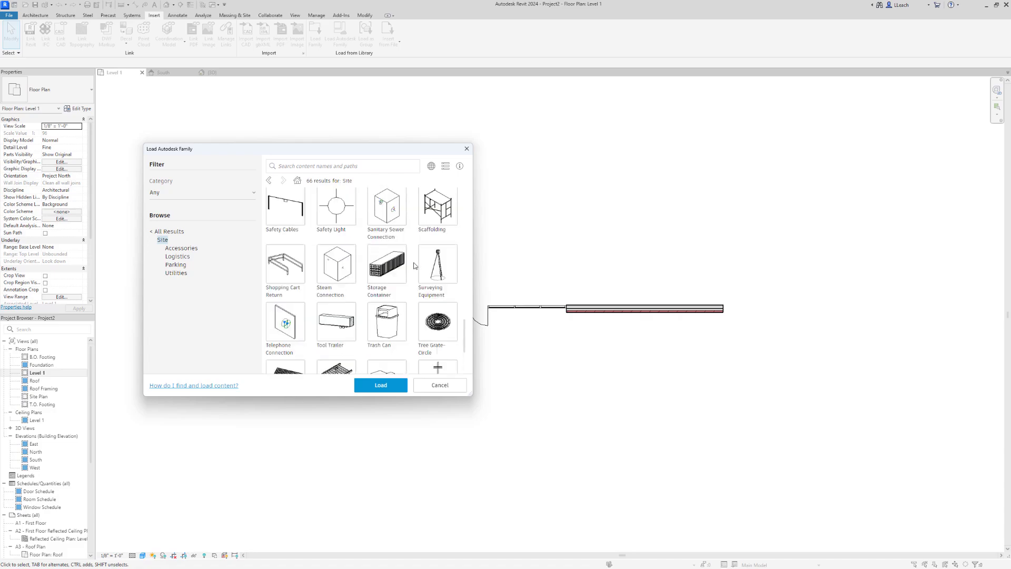
pyautogui.scroll(-1, 415, 266)
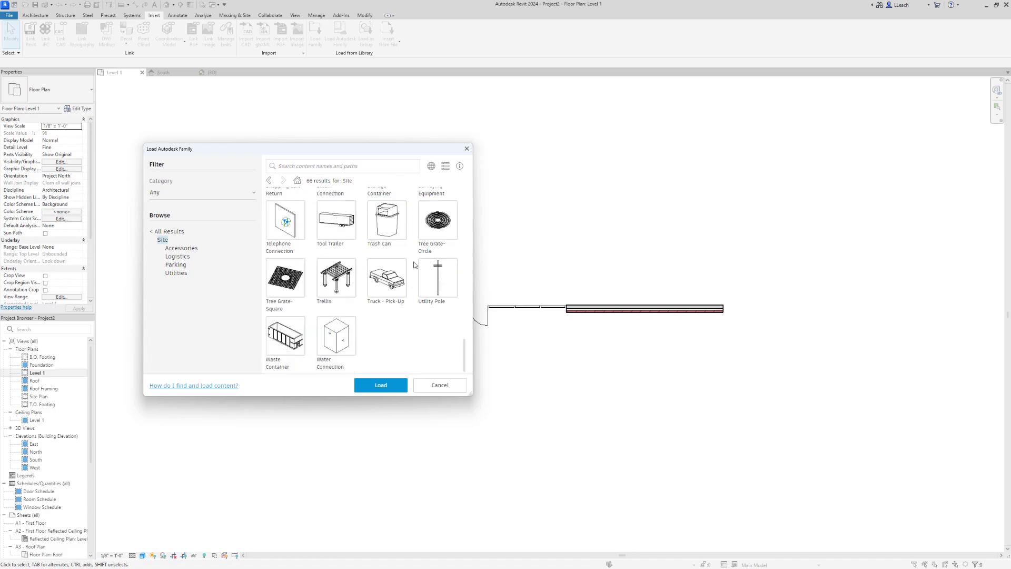
pyautogui.scroll(20, 412, 267)
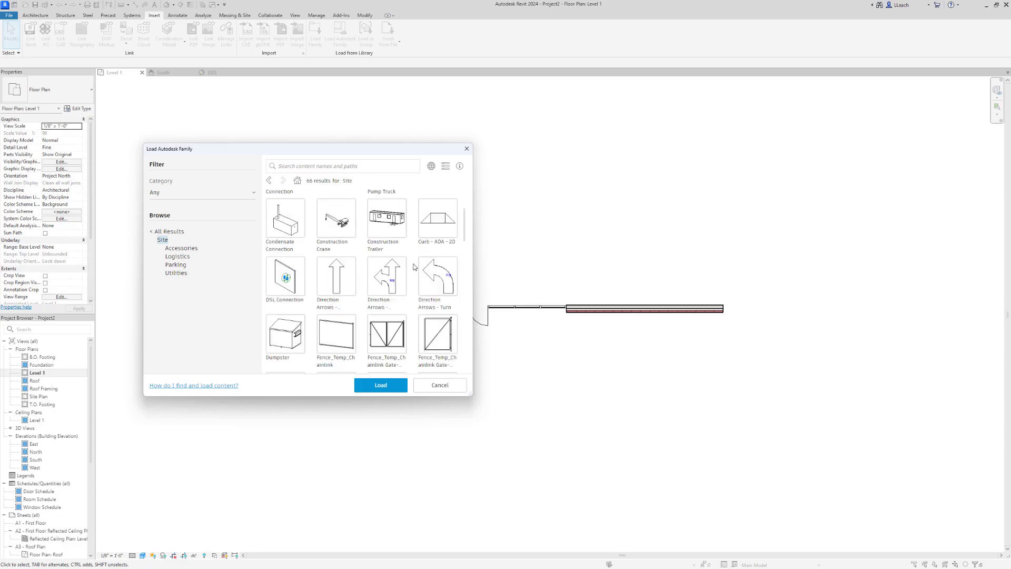
# - Return to the library's complete list of family categories and glance over its first entries
pyautogui.click(168, 232)
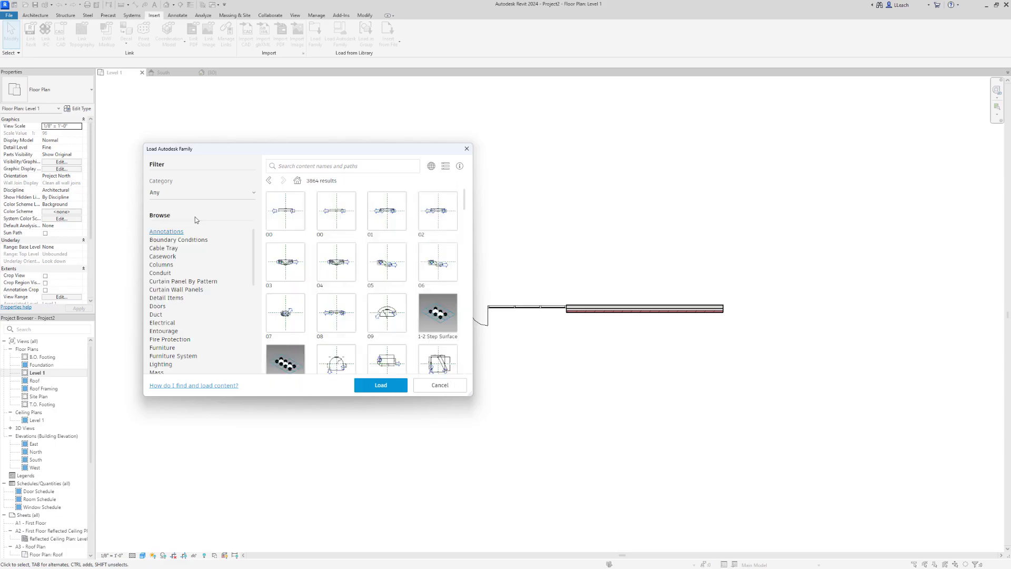
pyautogui.moveTo(337, 151); pyautogui.dragTo(340, 148)
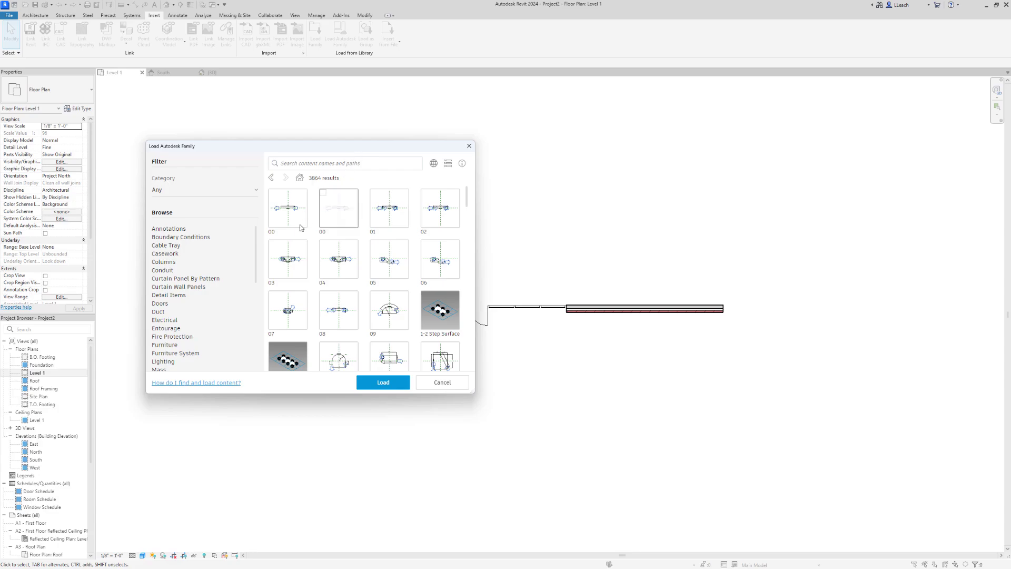
pyautogui.scroll(-3, 238, 285)
pyautogui.scroll(3, 236, 282)
pyautogui.moveTo(325, 149); pyautogui.dragTo(325, 151)
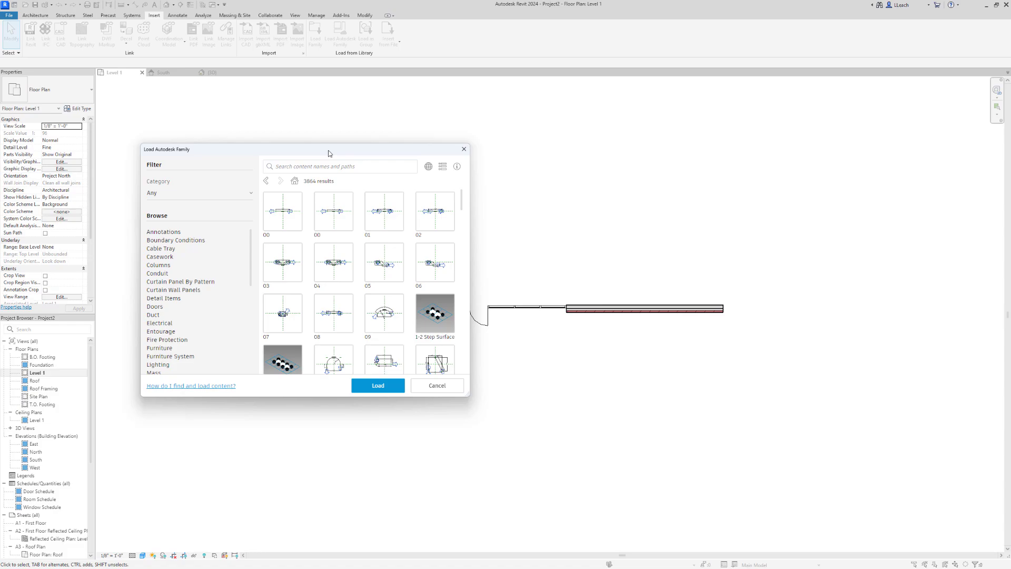